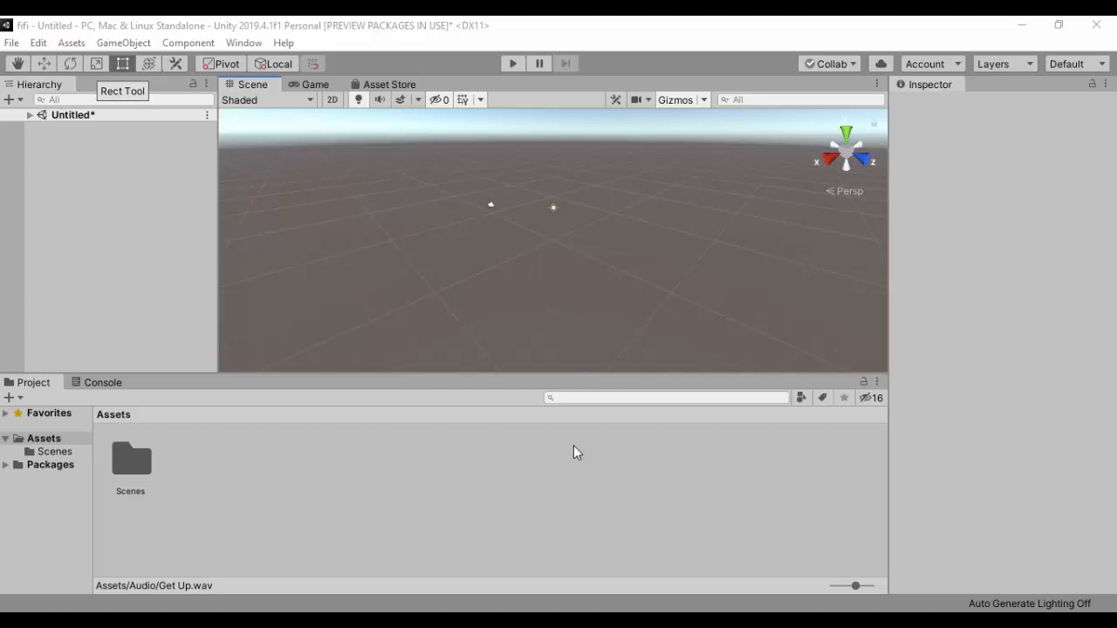
Step: Search the Unity Asset Store for "bolt" using the matching search suggestion
click(384, 86)
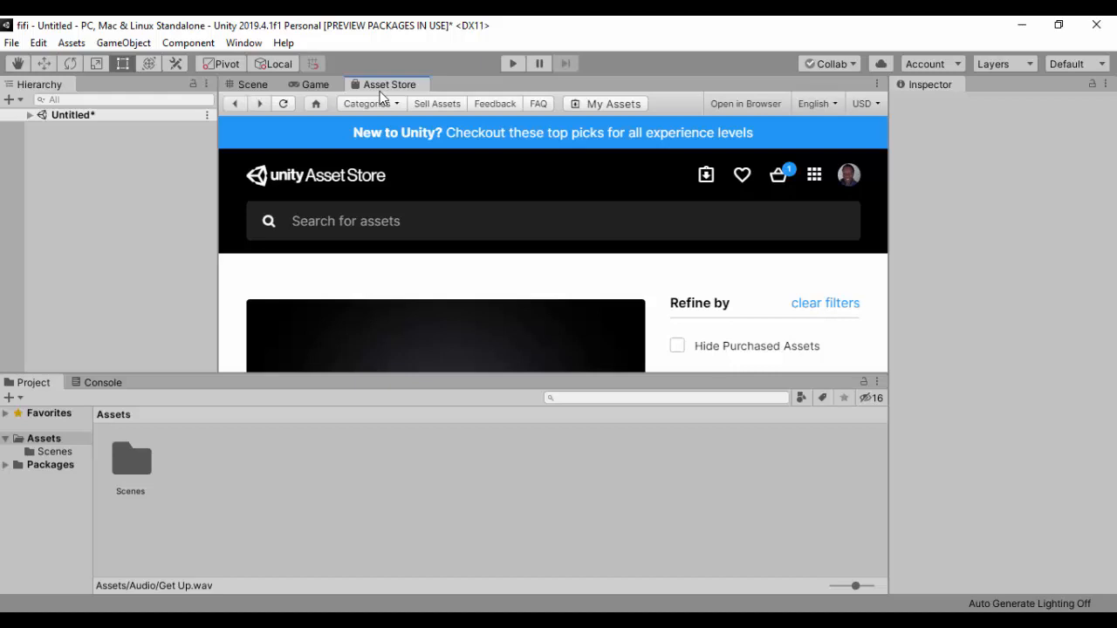
click(374, 222)
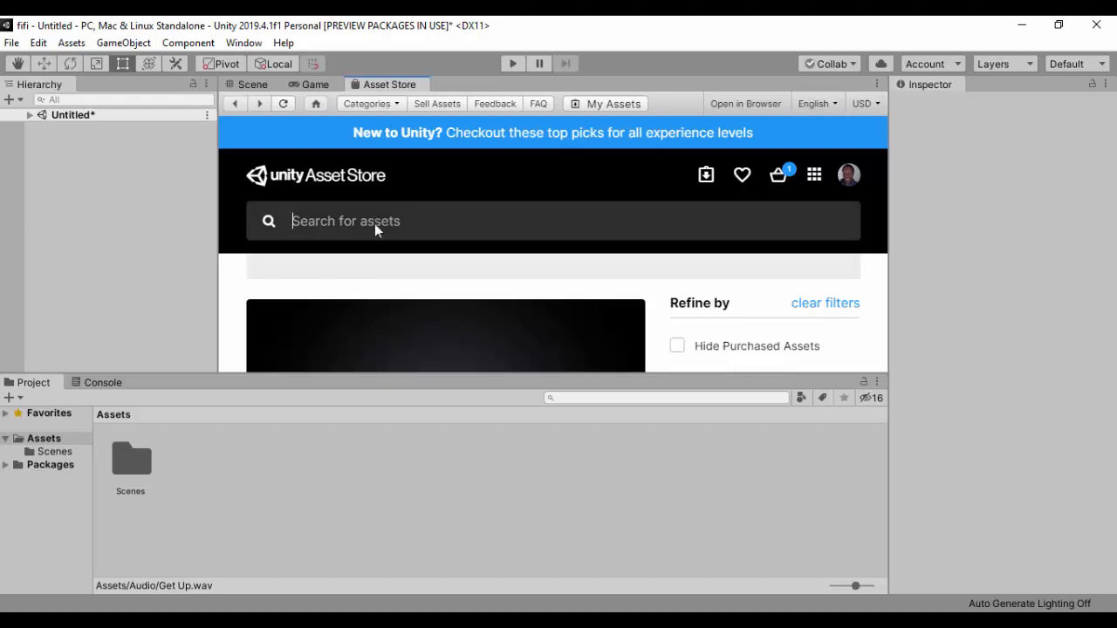
text(b)
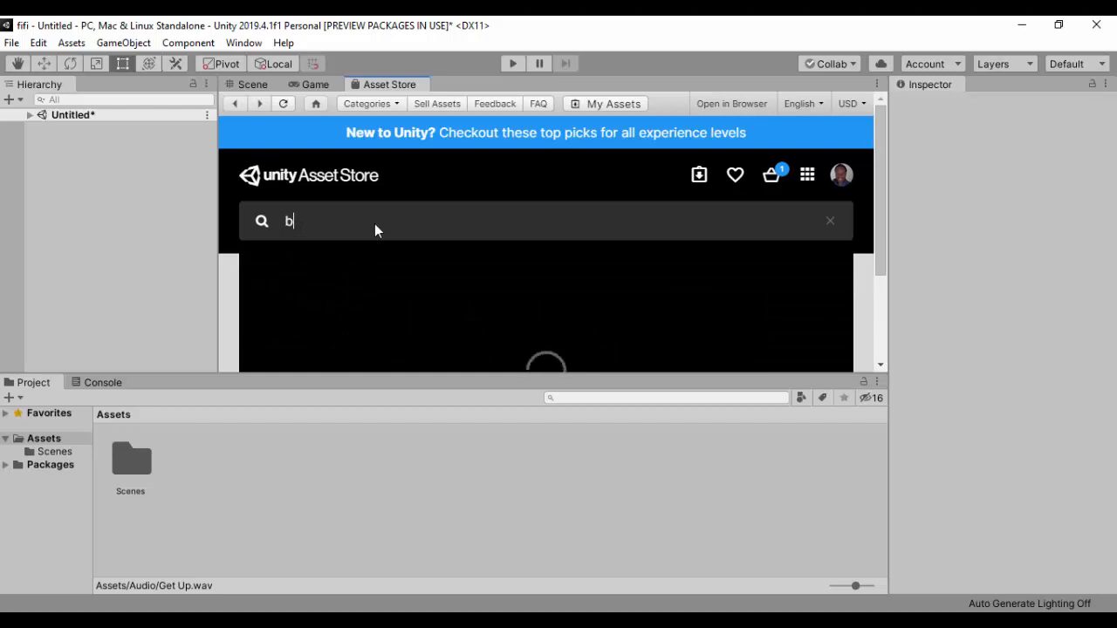
text(oolt)
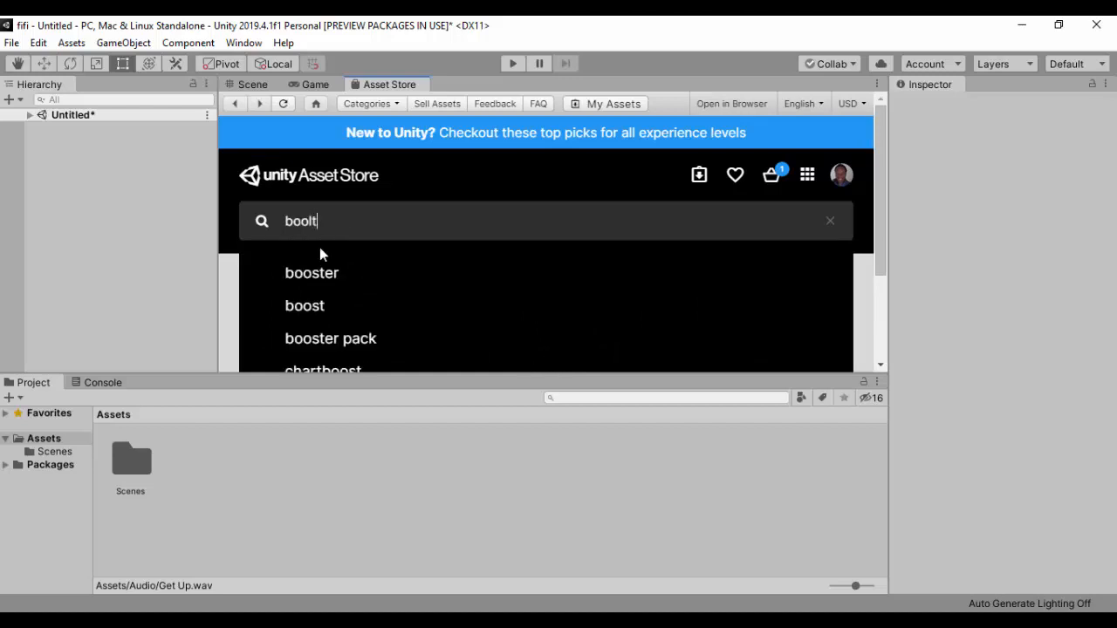
key(BackSpace)
key(BackSpace)
key(BackSpace)
key(BackSpace)
text(olt)
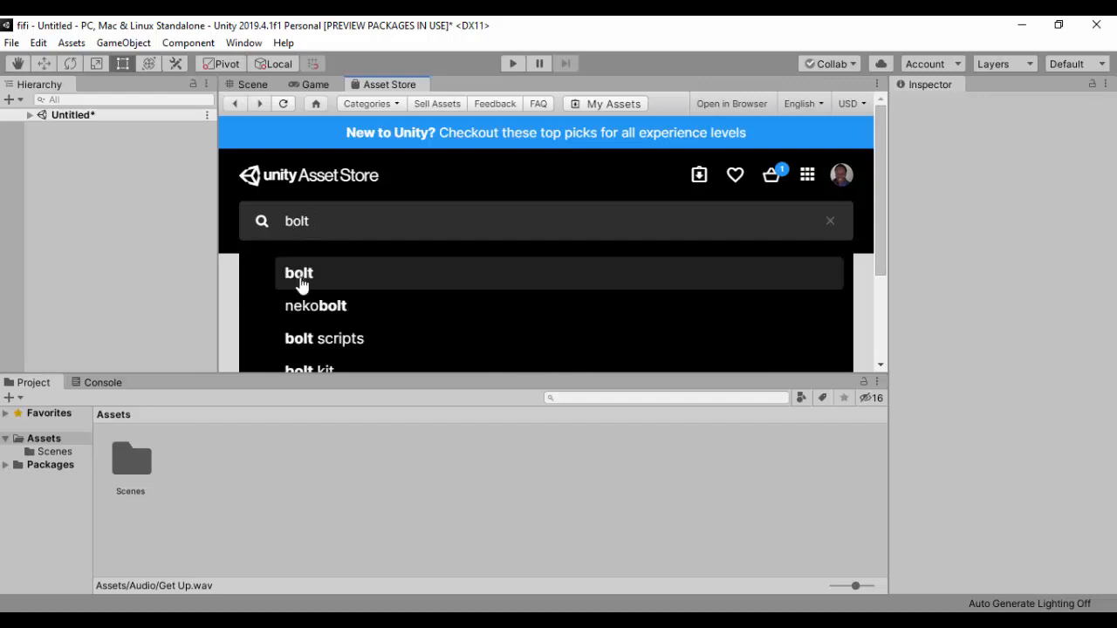
click(301, 278)
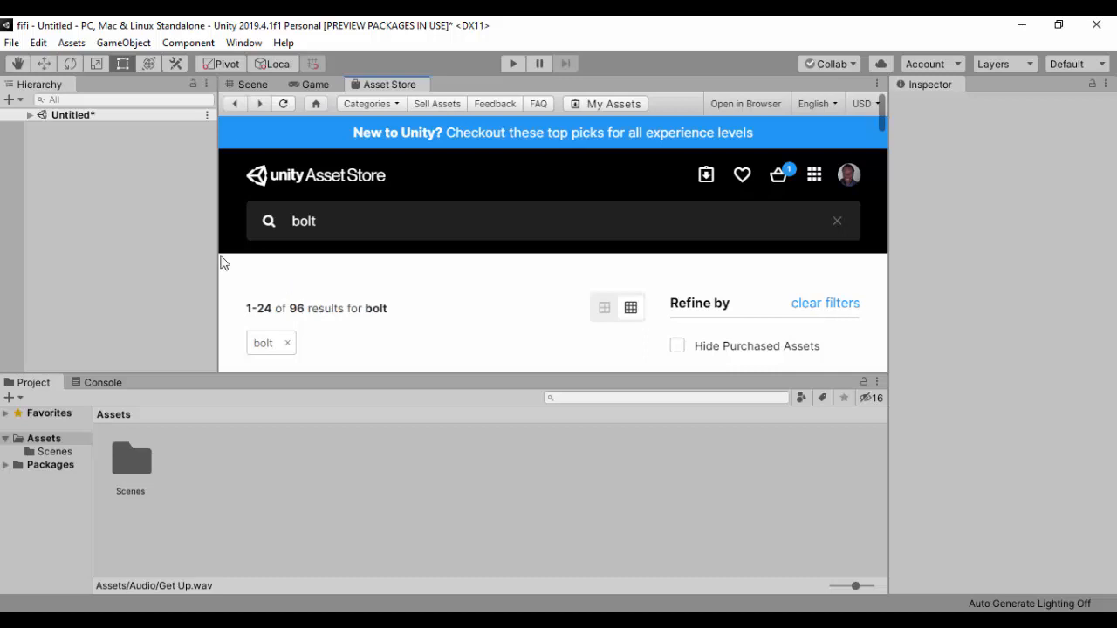
Step: Maximize the Asset Store view and open the page of the free Bolt asset by Unity Technologies
click(878, 84)
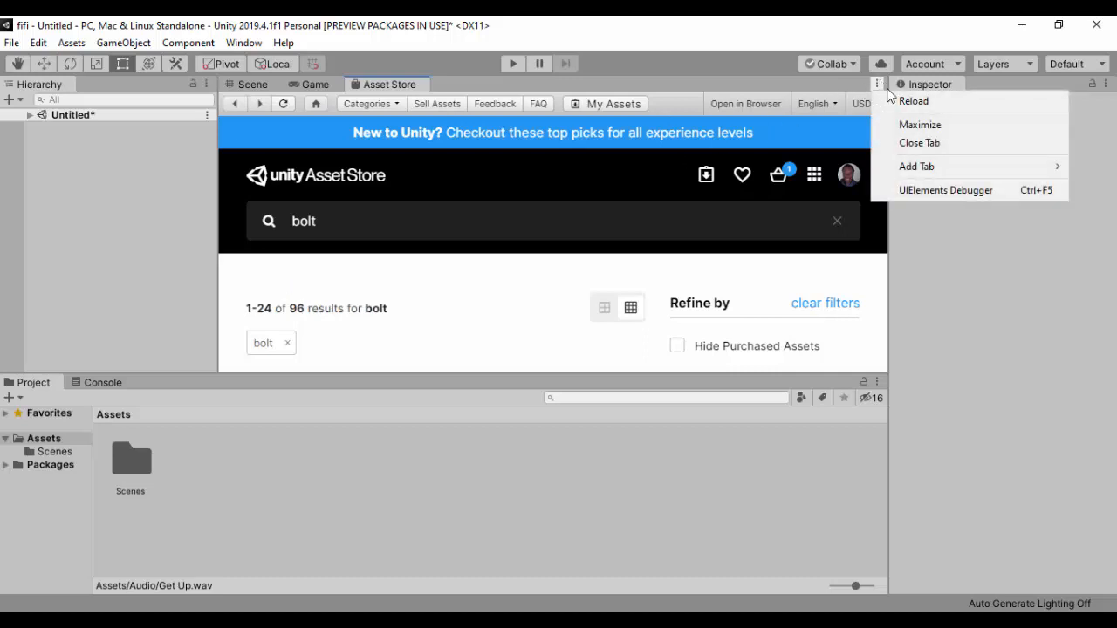
click(910, 124)
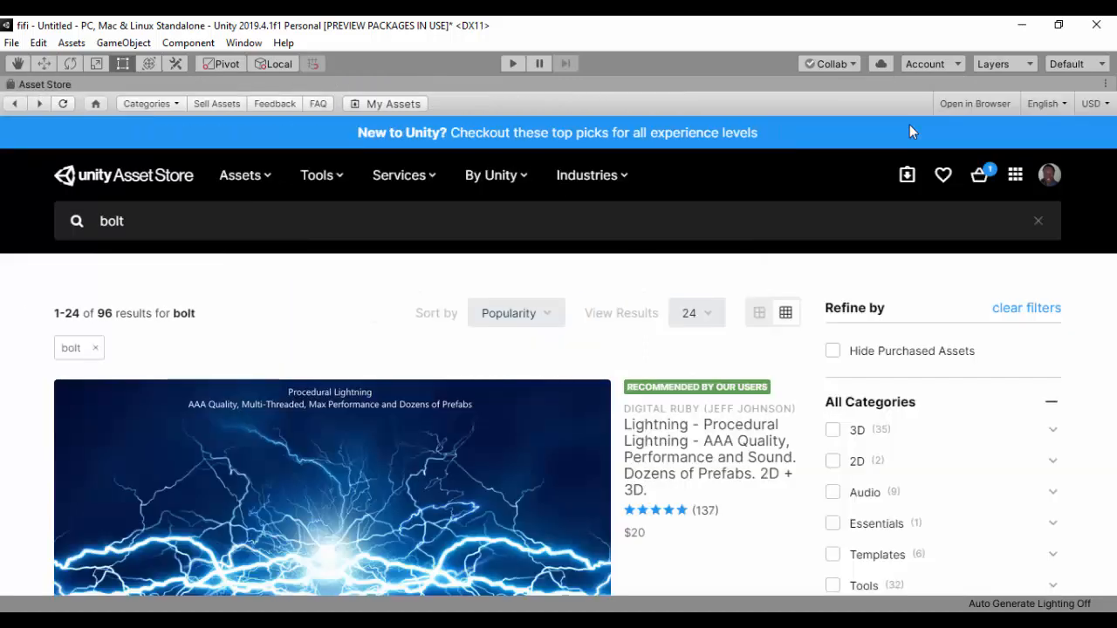
scroll(409, 491, down, 3)
scroll(410, 492, down, 2)
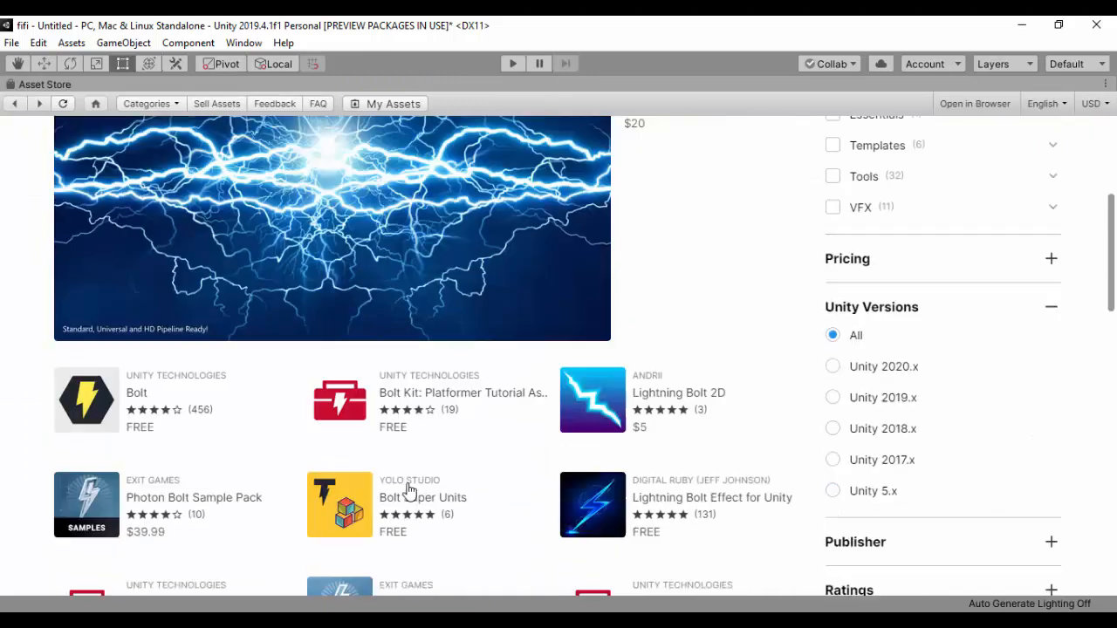
click(84, 397)
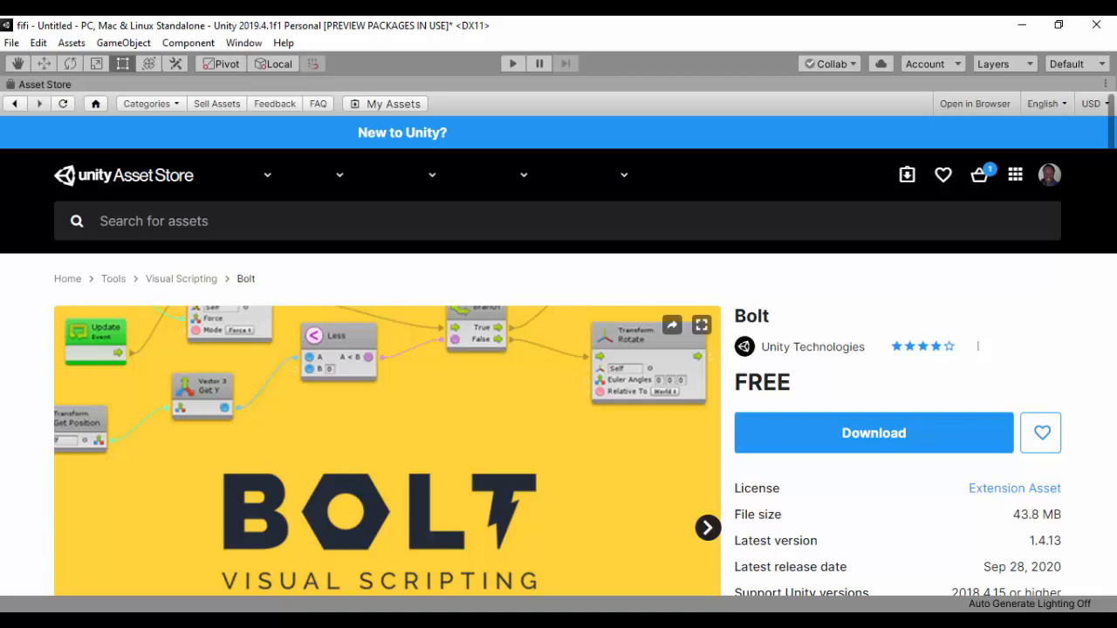
Step: Download the Bolt asset and import all files of its package into the project
click(884, 430)
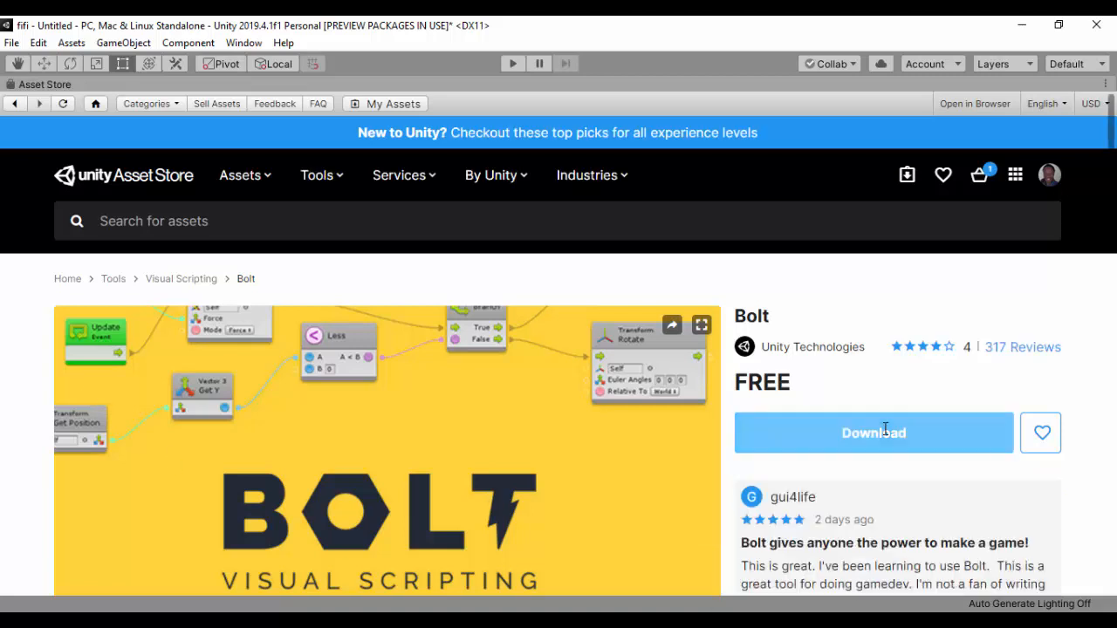
click(889, 443)
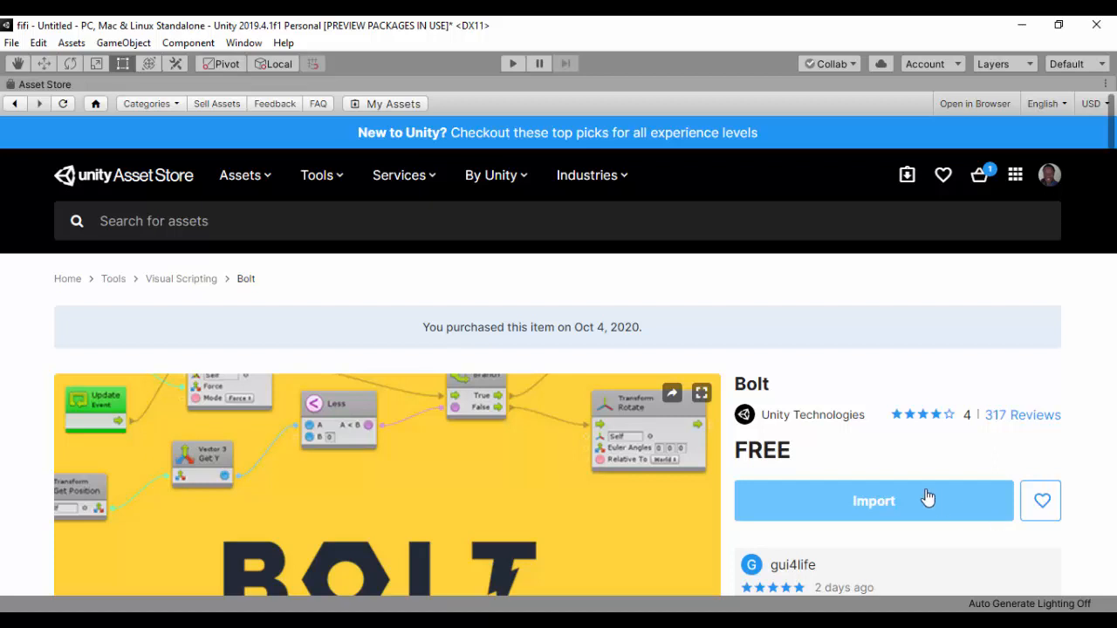
click(871, 513)
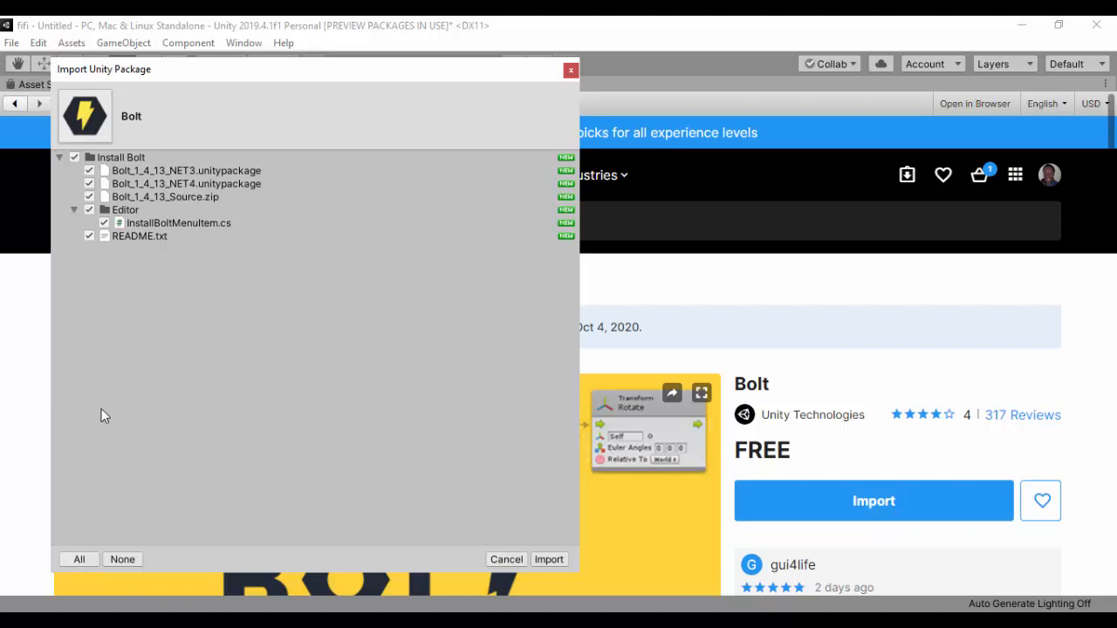
click(549, 559)
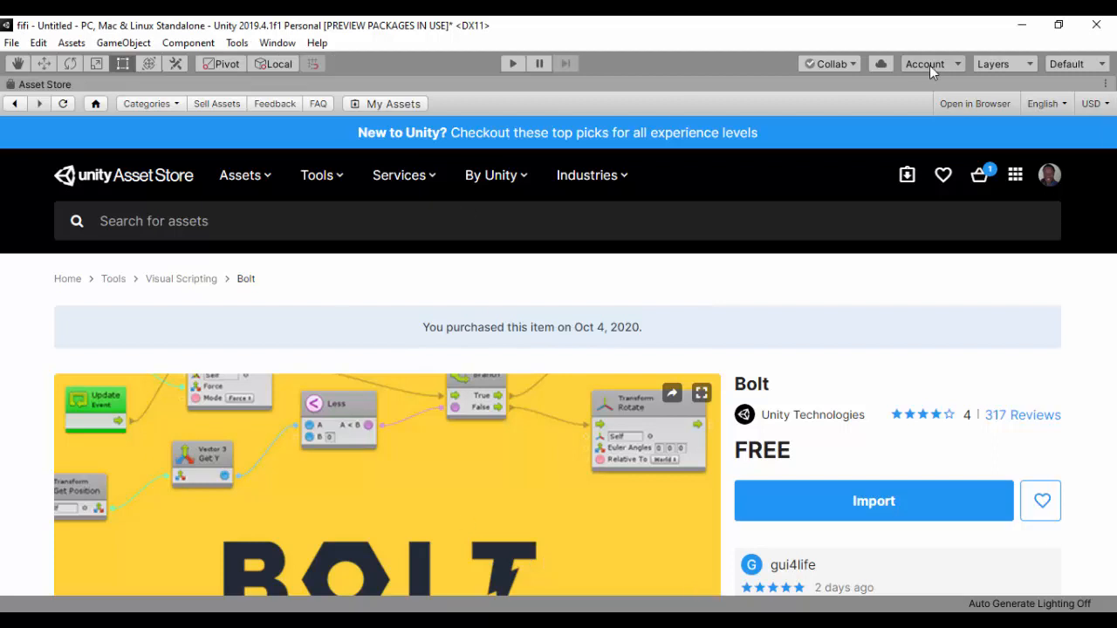
Step: Restore the Asset Store view to its normal size and switch back to the Scene view
click(1106, 84)
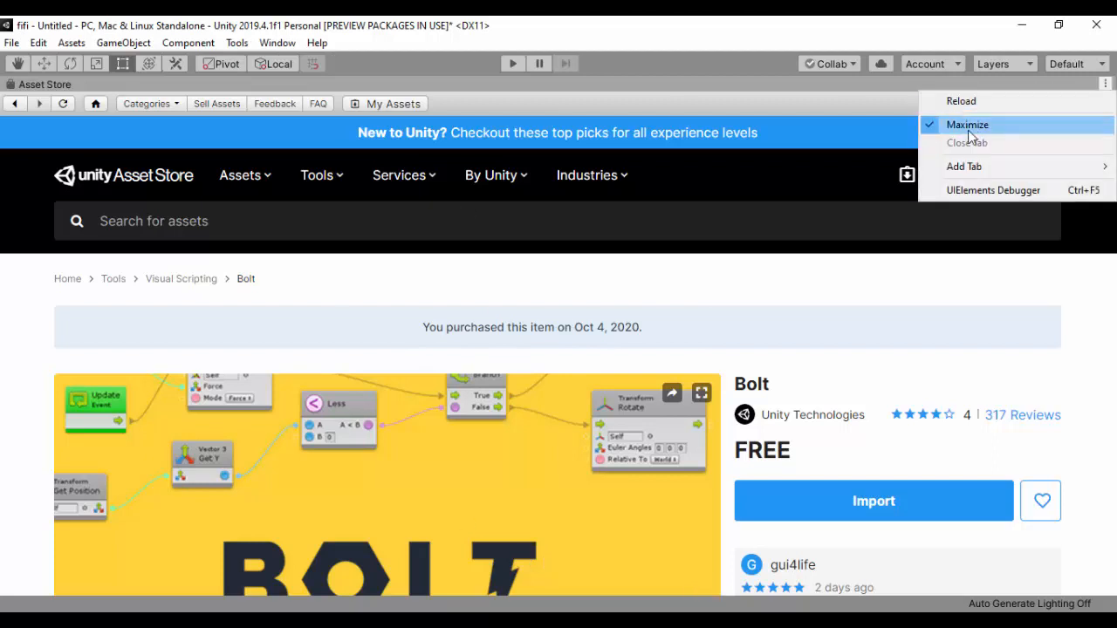
click(931, 127)
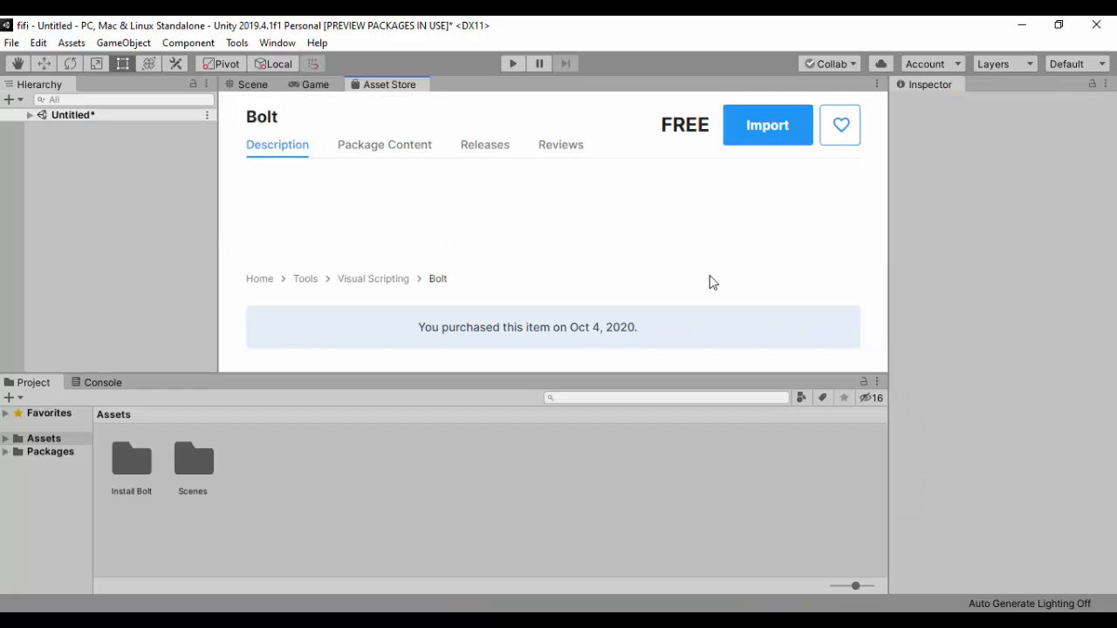
click(254, 85)
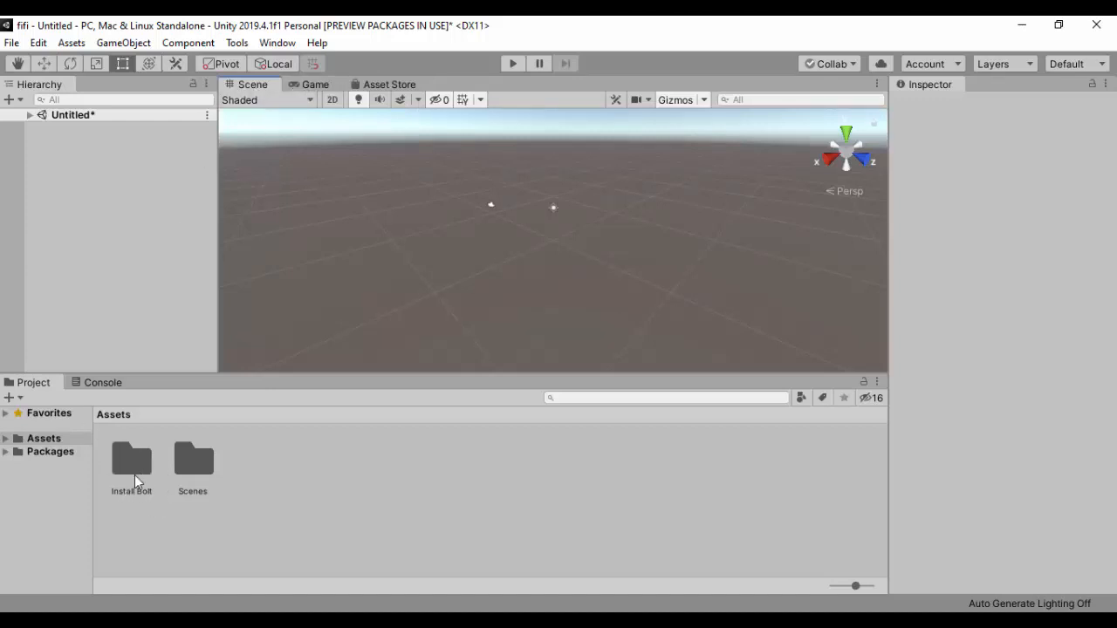
Step: Expand Assets in the project folder tree, widen the tree and show the contents of the Install Bolt folder
click(43, 451)
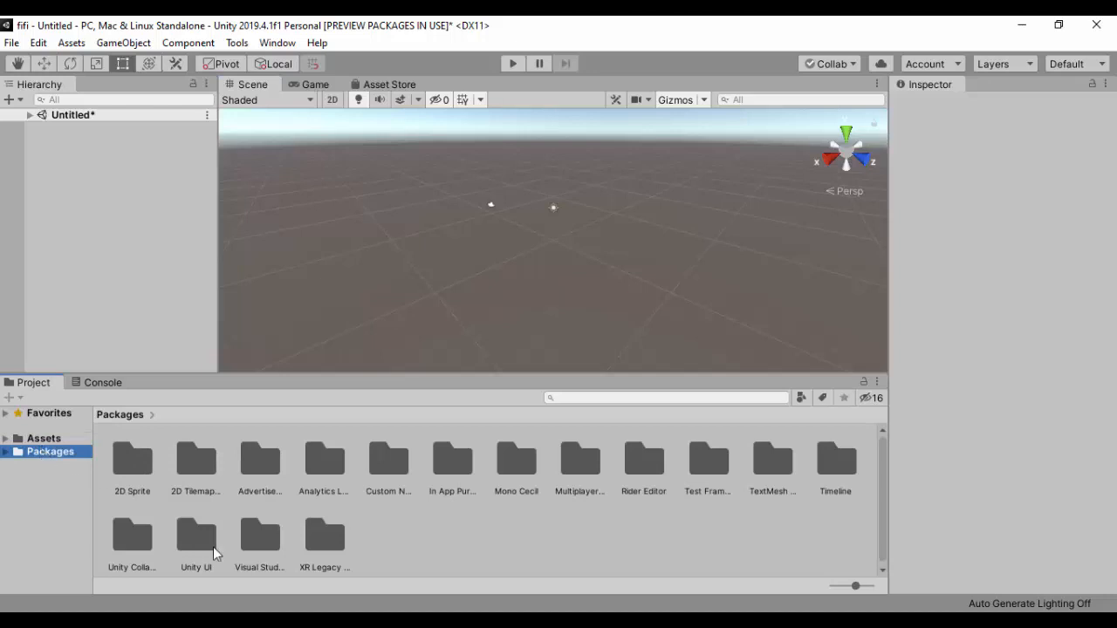
click(42, 438)
click(7, 439)
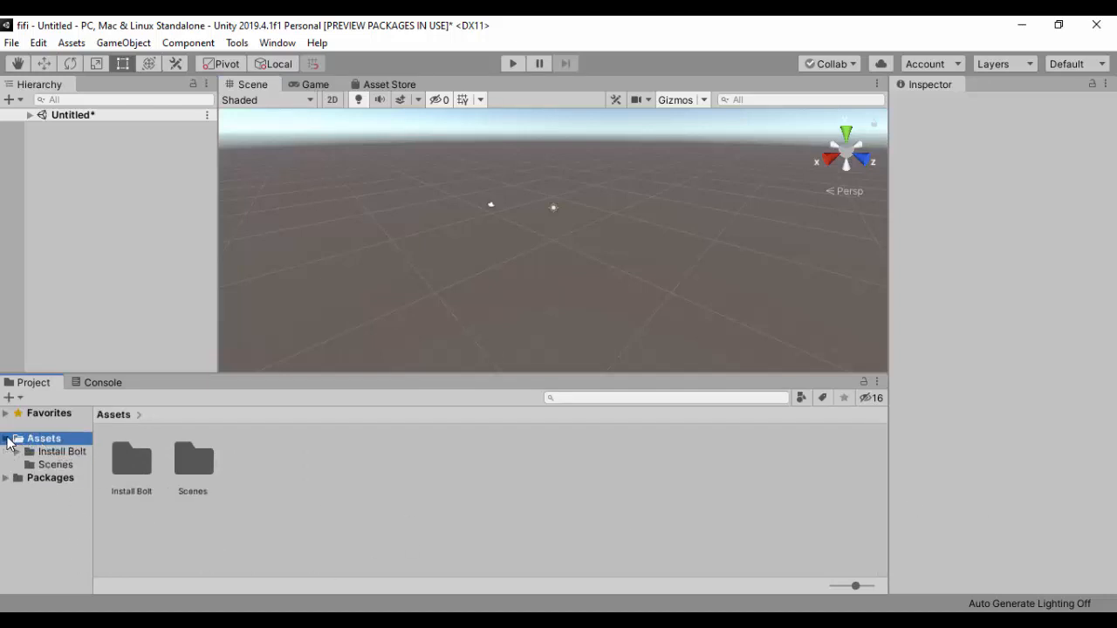
drag(93, 492, 185, 495)
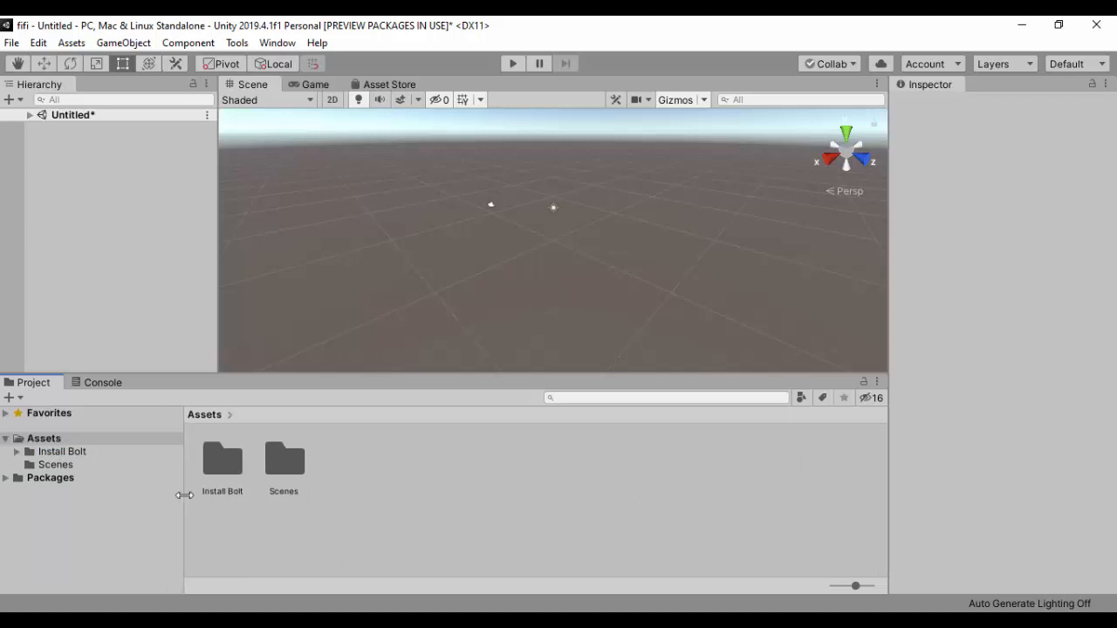
click(52, 453)
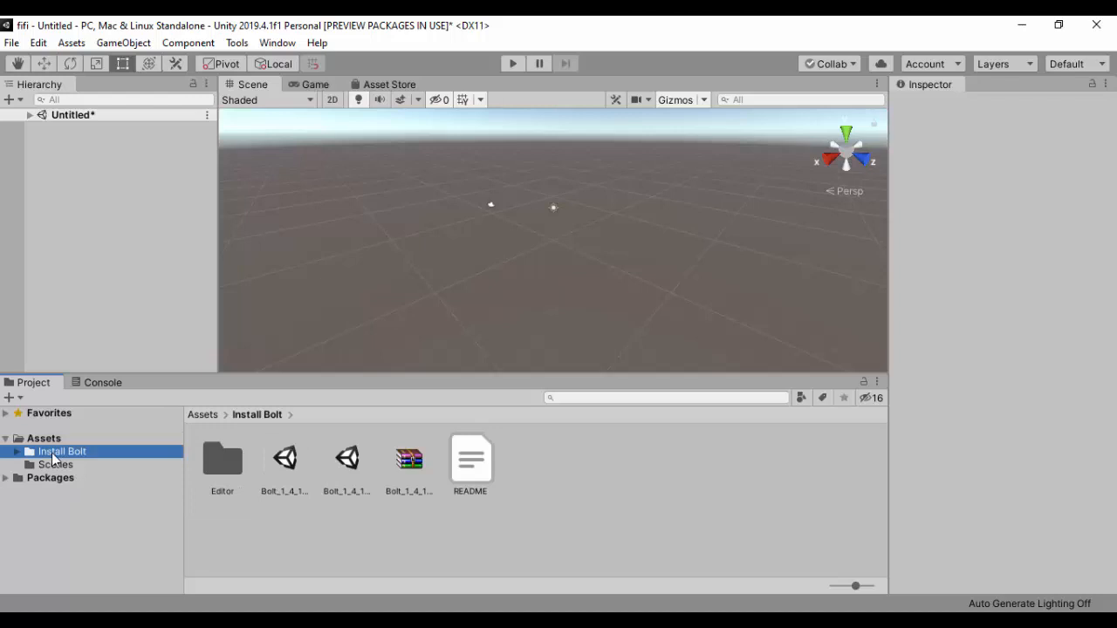
click(354, 548)
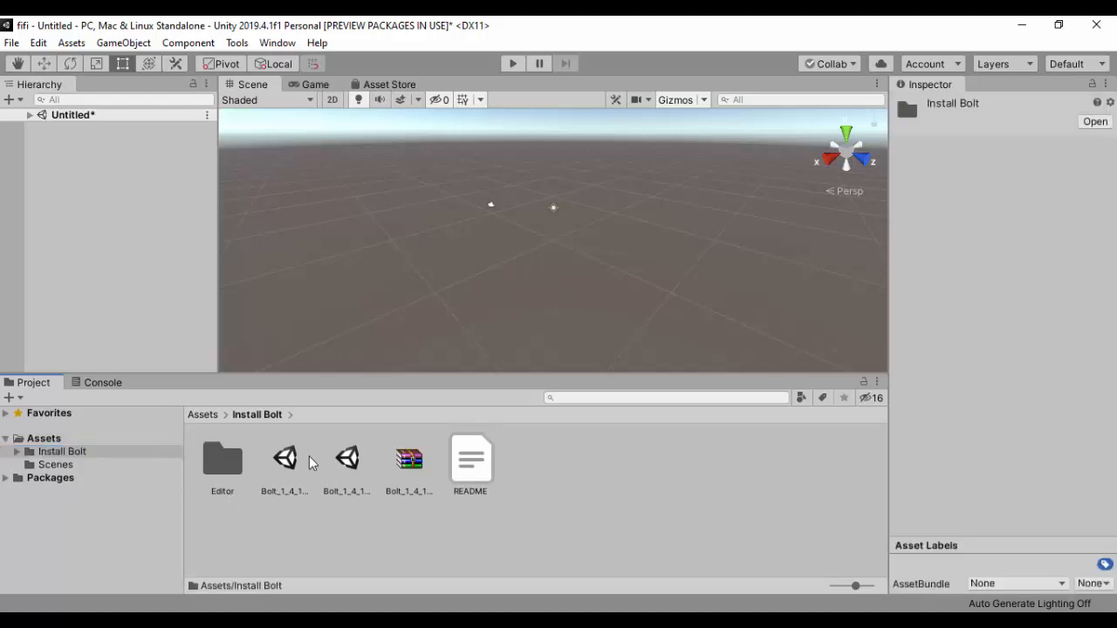
Step: Run Install Bolt, import all files of the Bolt_1_4_13_NET4 package and accept the automatic API update
click(241, 44)
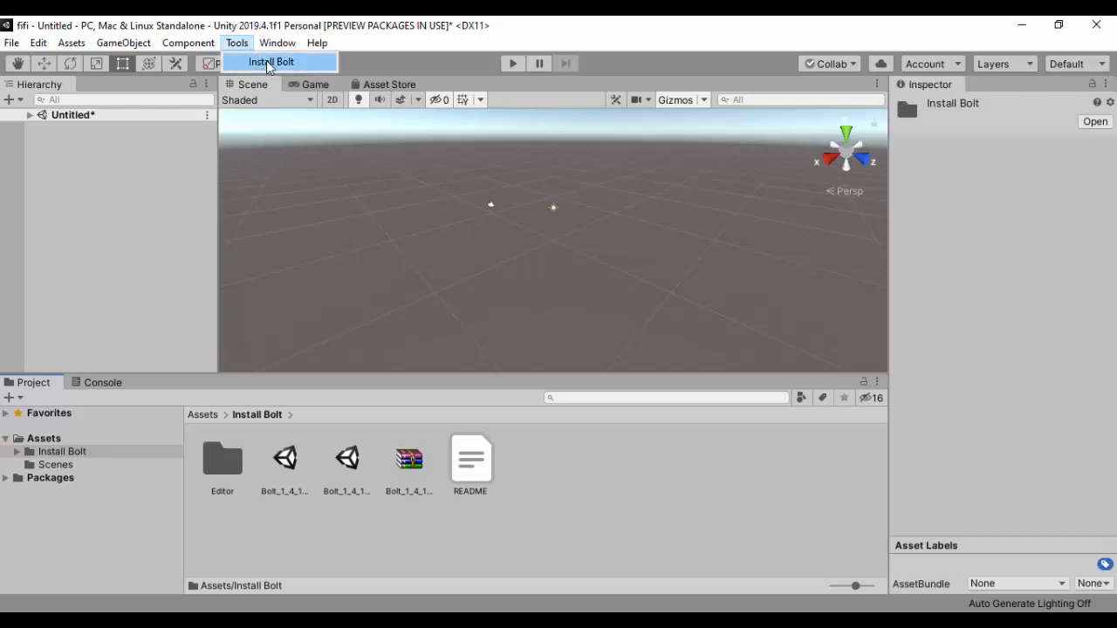
click(268, 63)
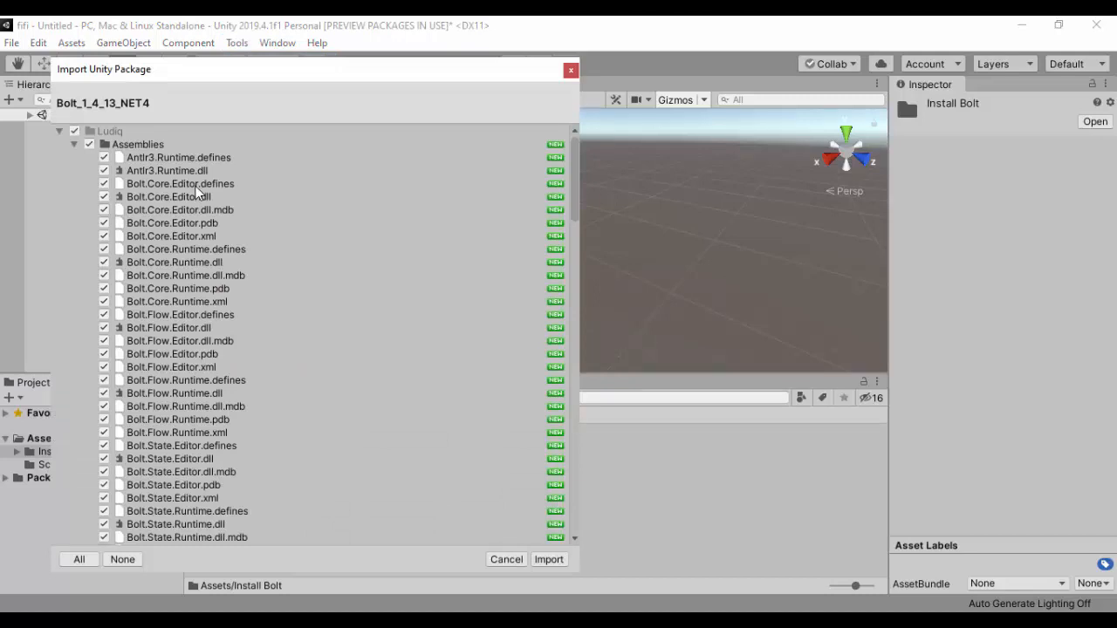
scroll(295, 273, down, 8)
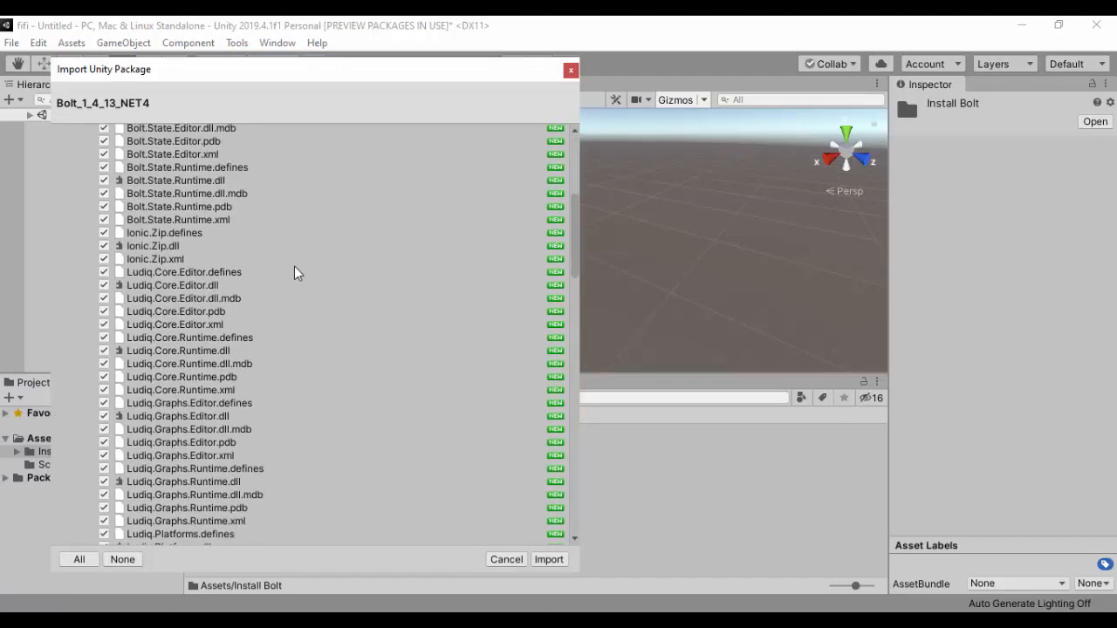
drag(578, 225, 606, 492)
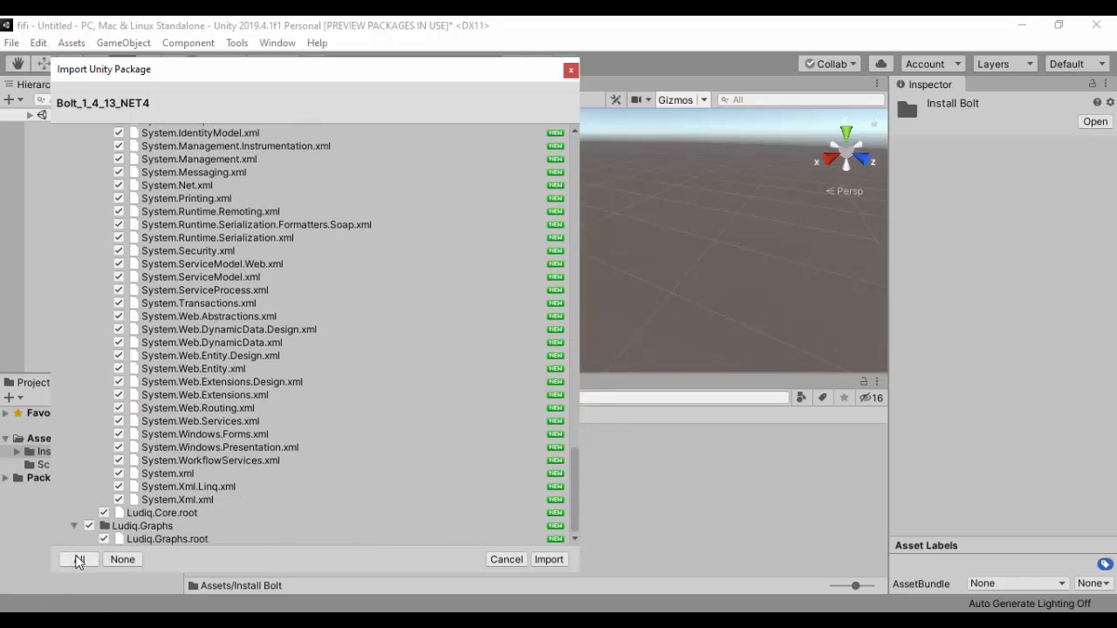
click(78, 562)
click(78, 562)
click(543, 563)
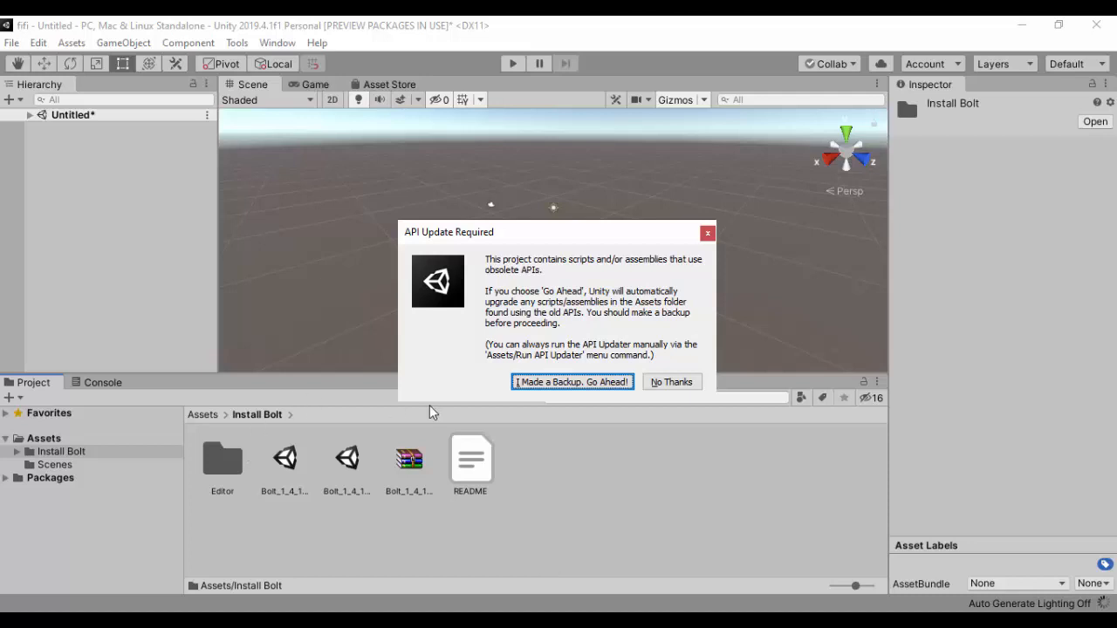
click(540, 383)
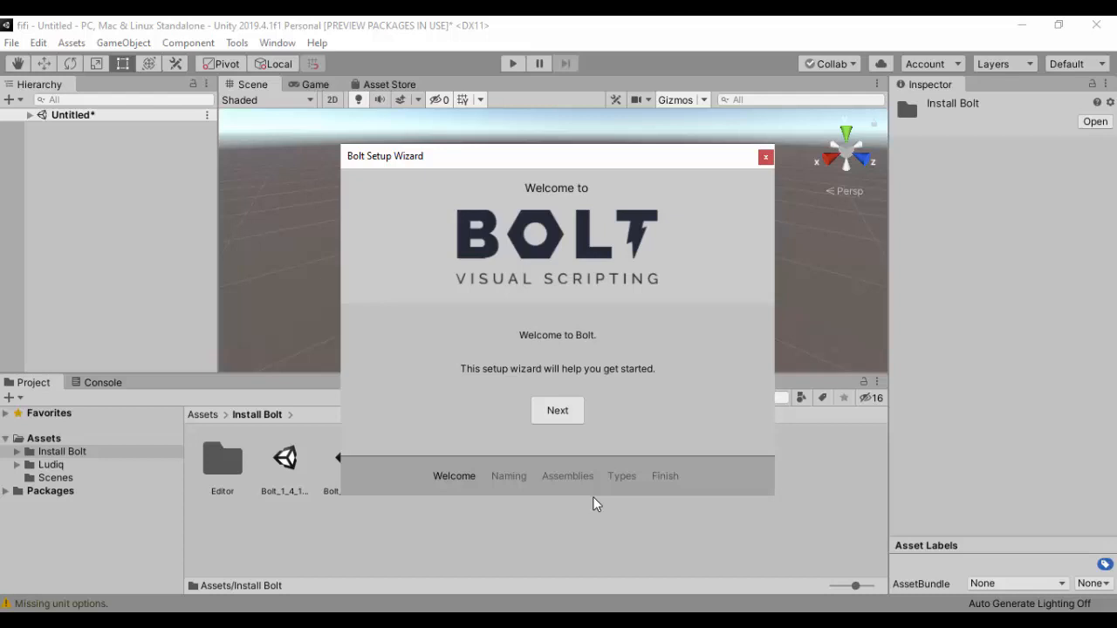
Step: Start the Bolt setup wizard and choose Human Naming as the naming scheme
click(564, 411)
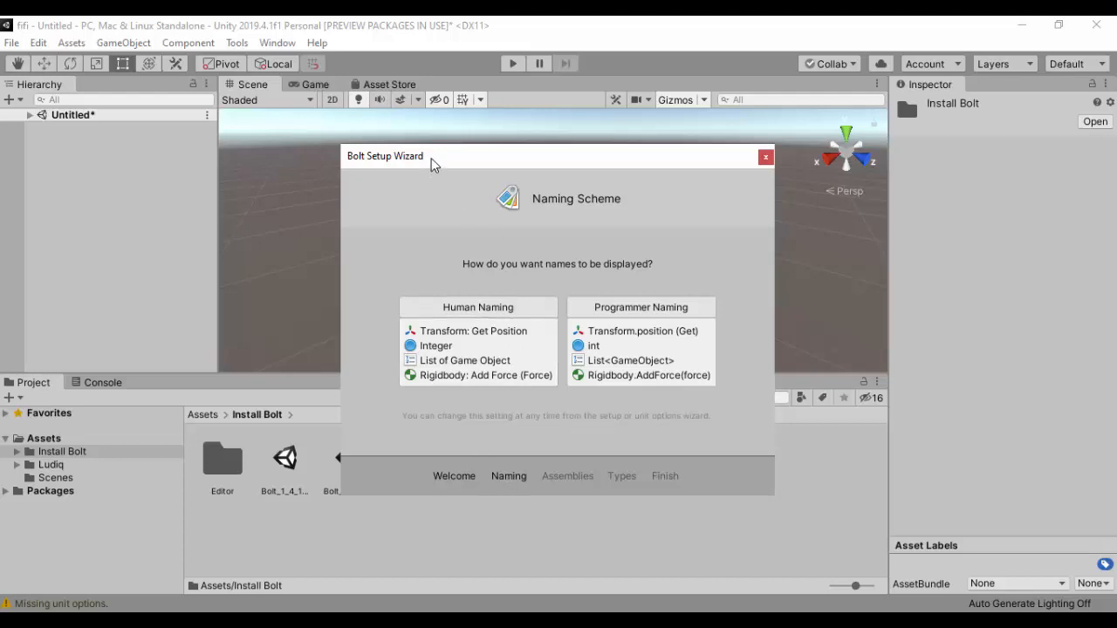
drag(431, 163, 406, 112)
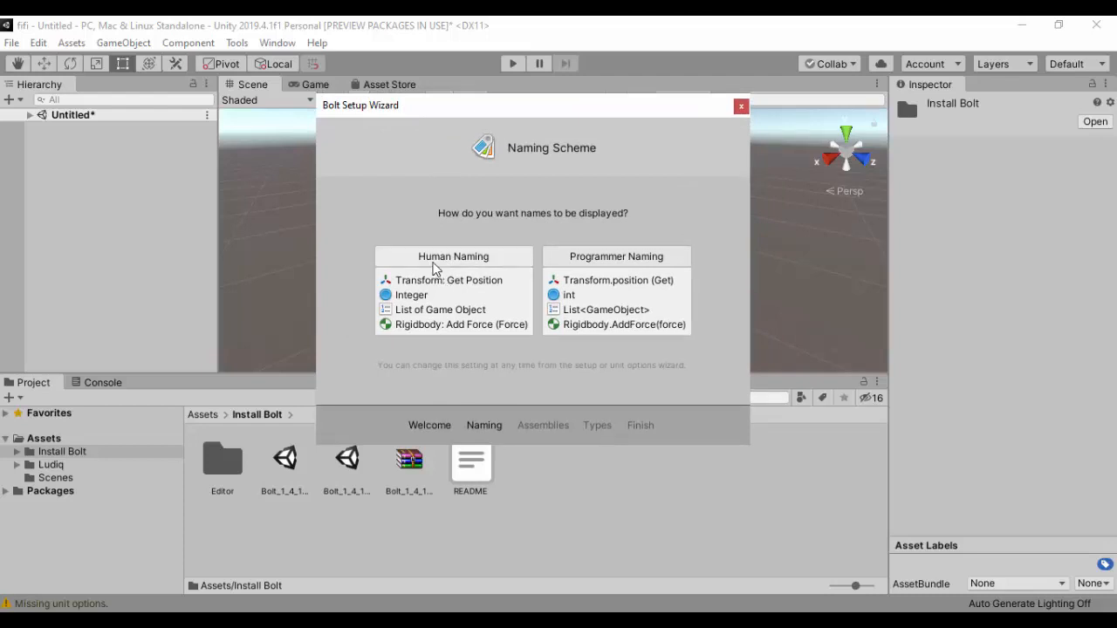
click(434, 268)
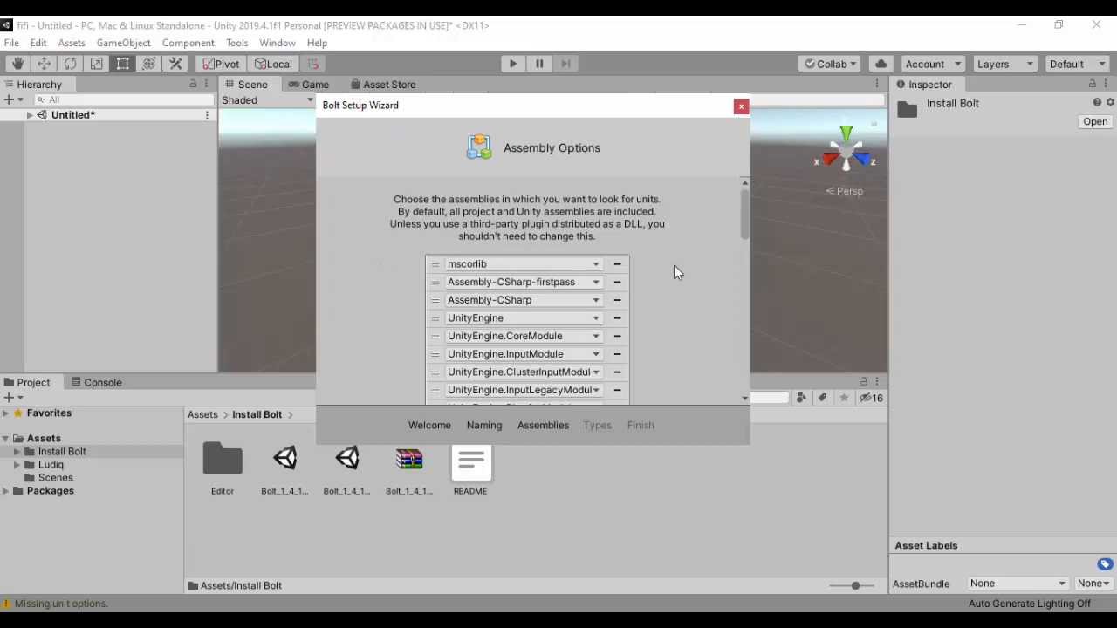
Step: Accept the default assembly and type options in the Bolt setup wizard and generate the units
drag(744, 223, 734, 398)
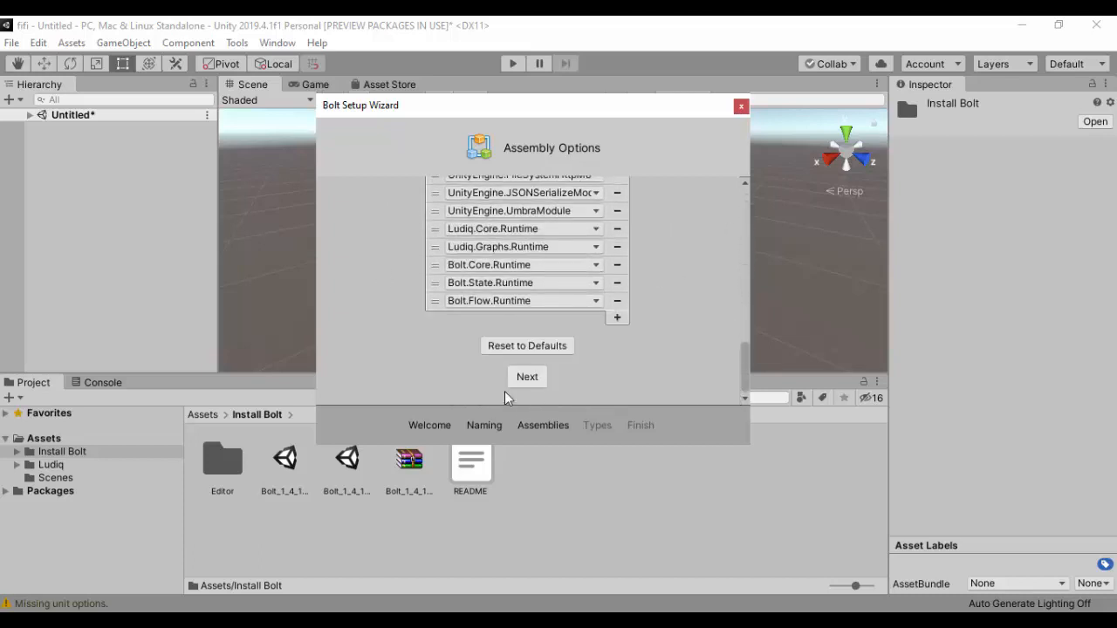
click(528, 377)
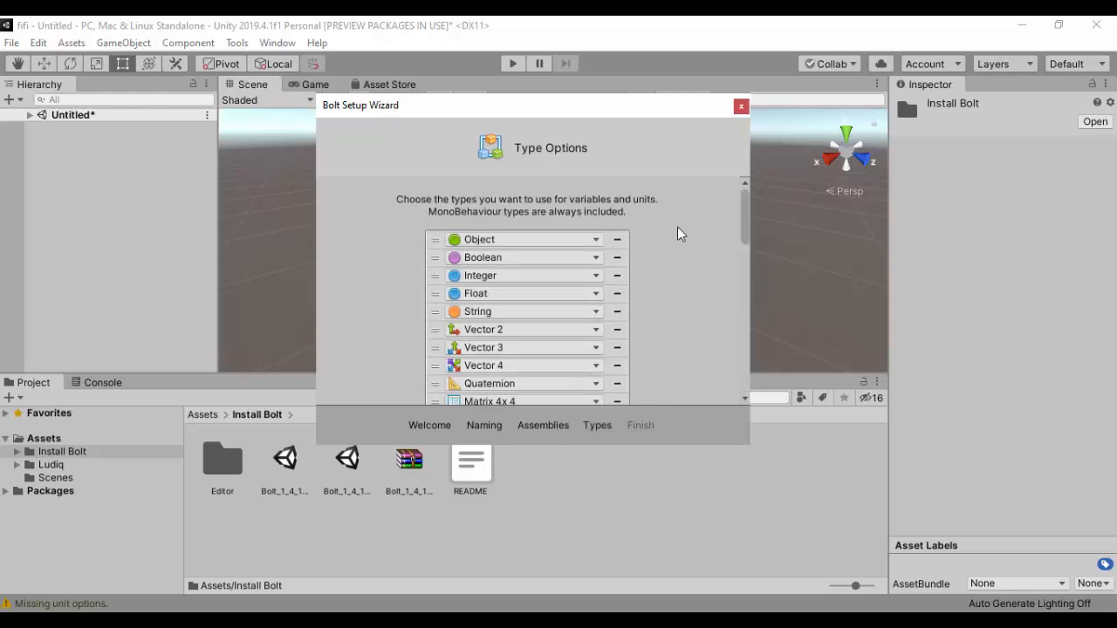
drag(744, 218, 755, 373)
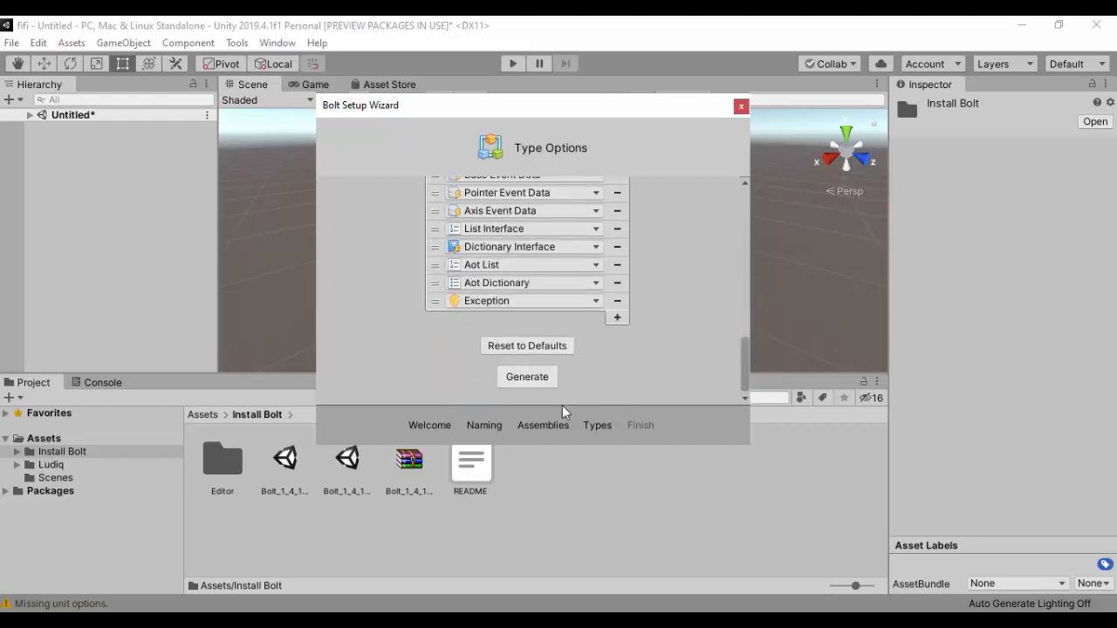
click(523, 378)
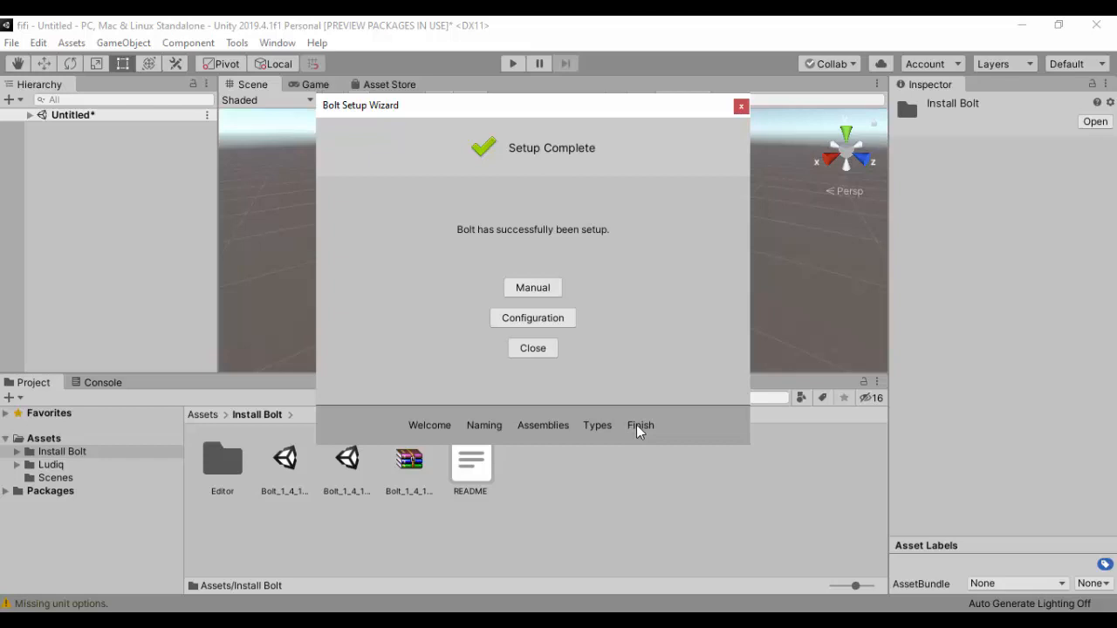
Step: Close the completed Bolt setup wizard and show the contents of the Ludiq folder in the project assets
click(532, 349)
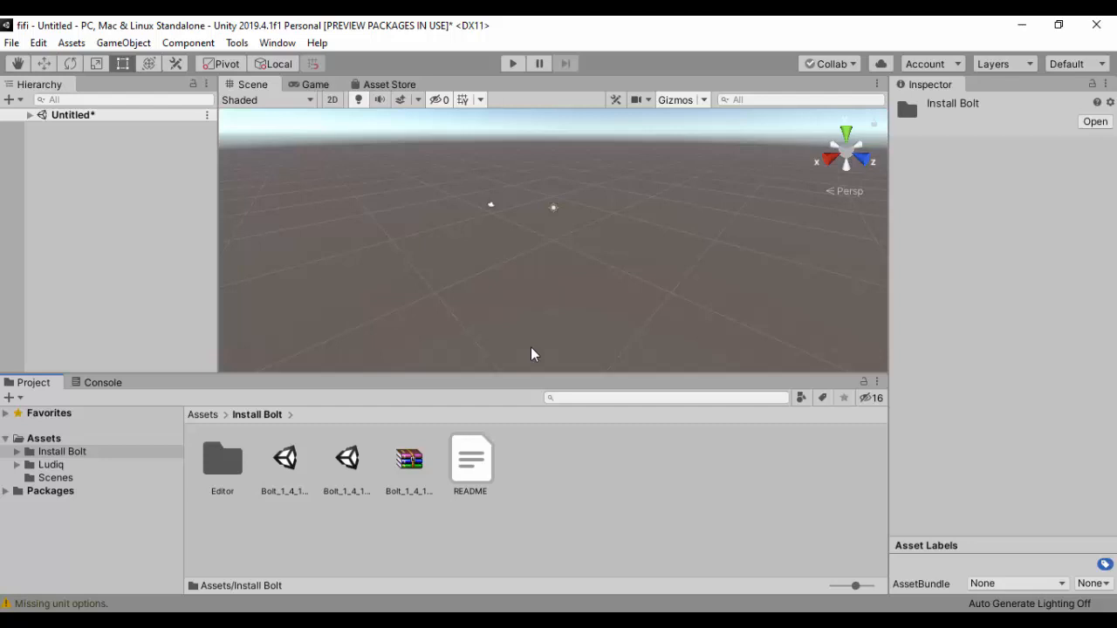
click(54, 467)
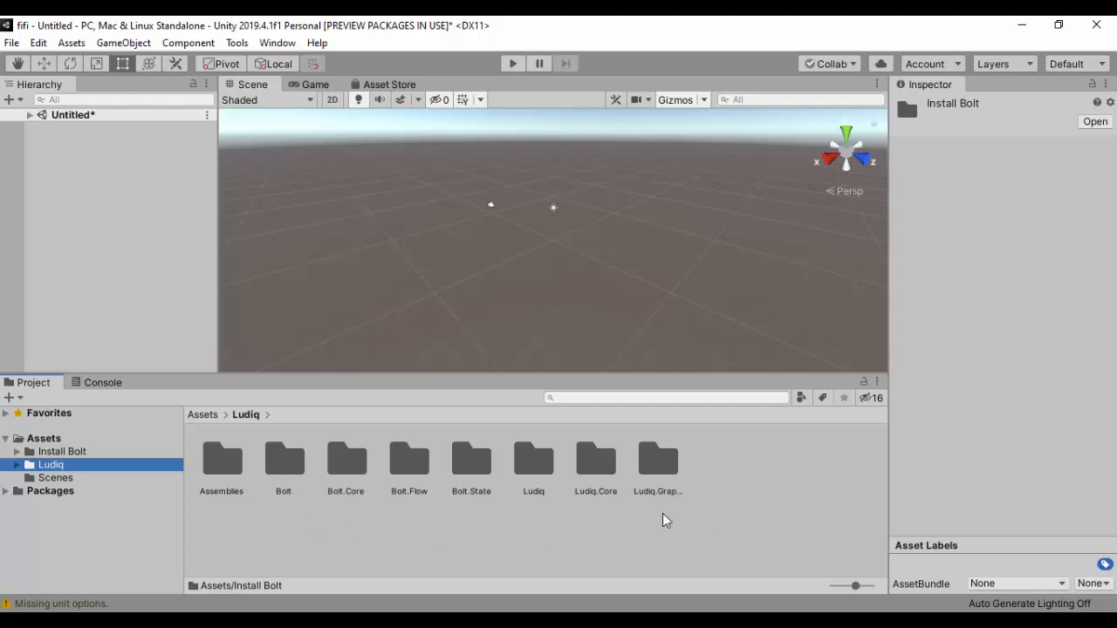
Step: Read the README in the Install Bolt folder with the Inspector widened, and inspect the Bolt_1_4_13_Source file
click(50, 453)
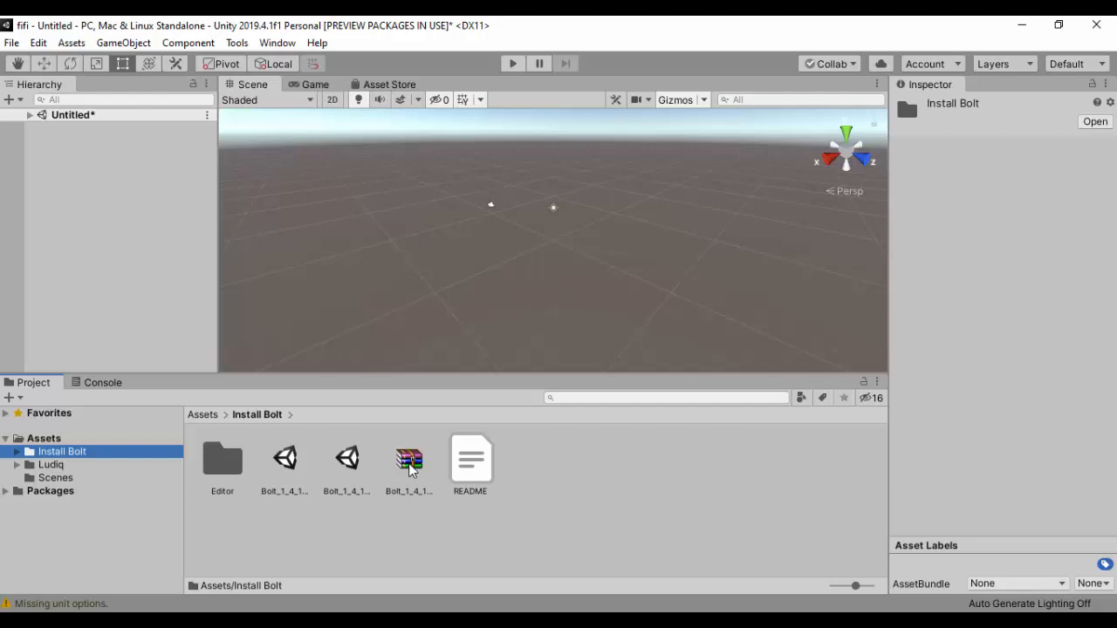
click(471, 474)
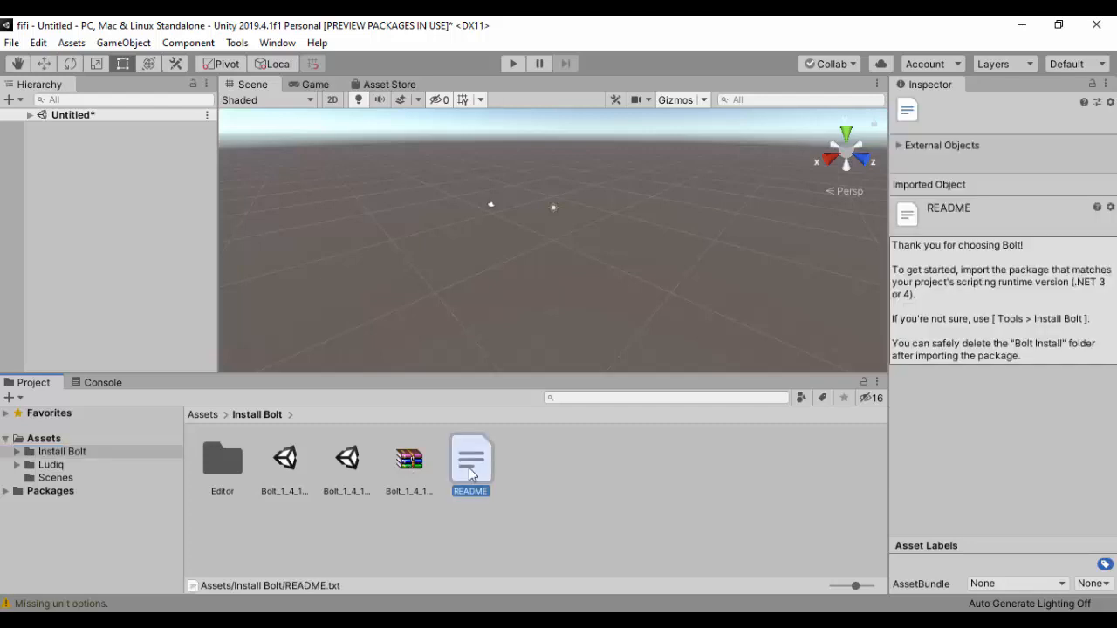
drag(889, 294, 783, 290)
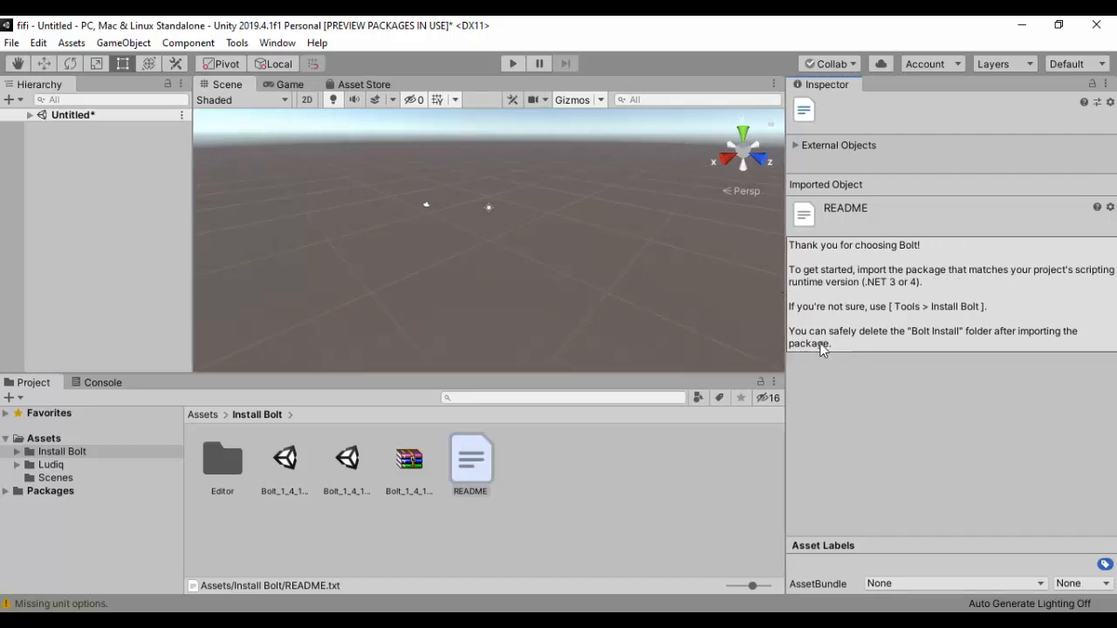
click(409, 463)
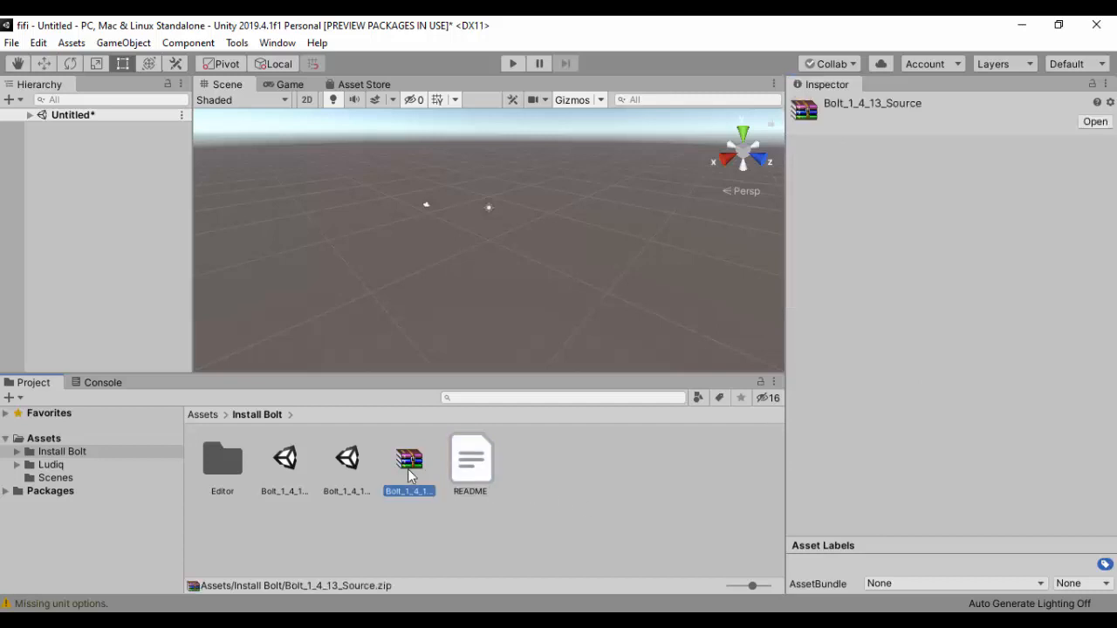
click(380, 517)
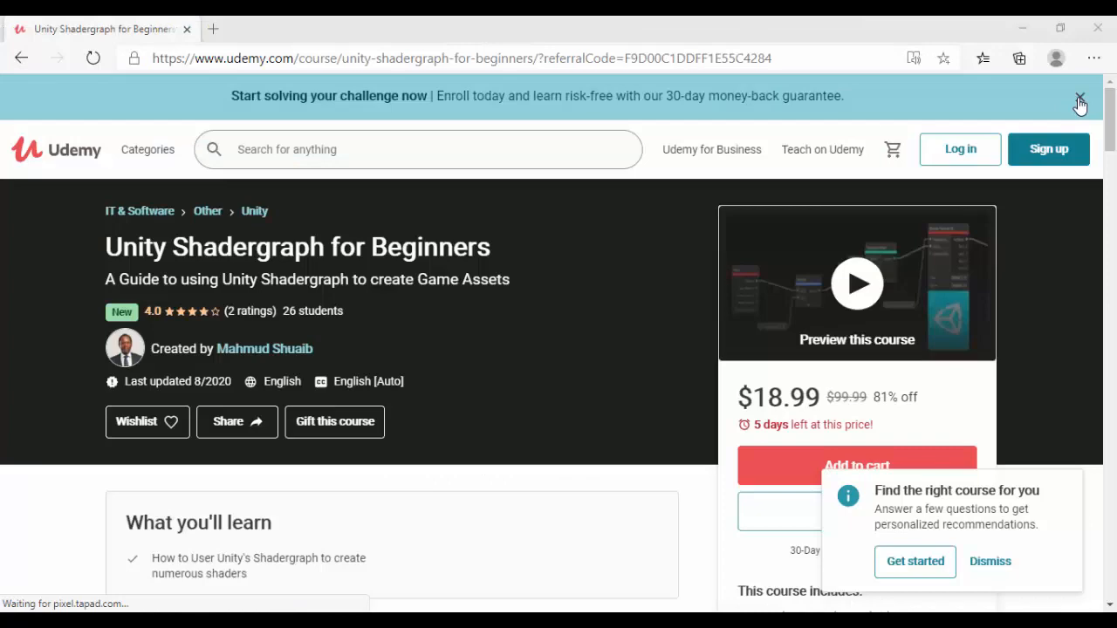
Step: On the Udemy page for Unity Shadergraph for Beginners in the browser, dismiss the money-back guarantee banner and the course recommendation popup
click(1080, 99)
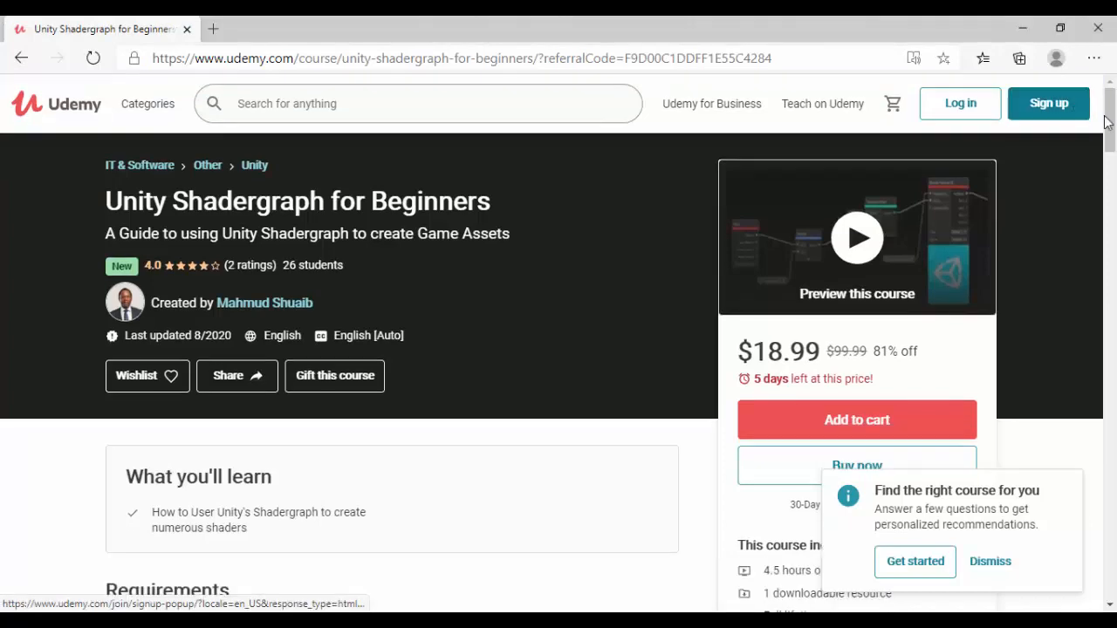
mouse_move(1112, 126)
mouse_down()
mouse_move(1112, 199)
mouse_move(1112, 119)
mouse_up()
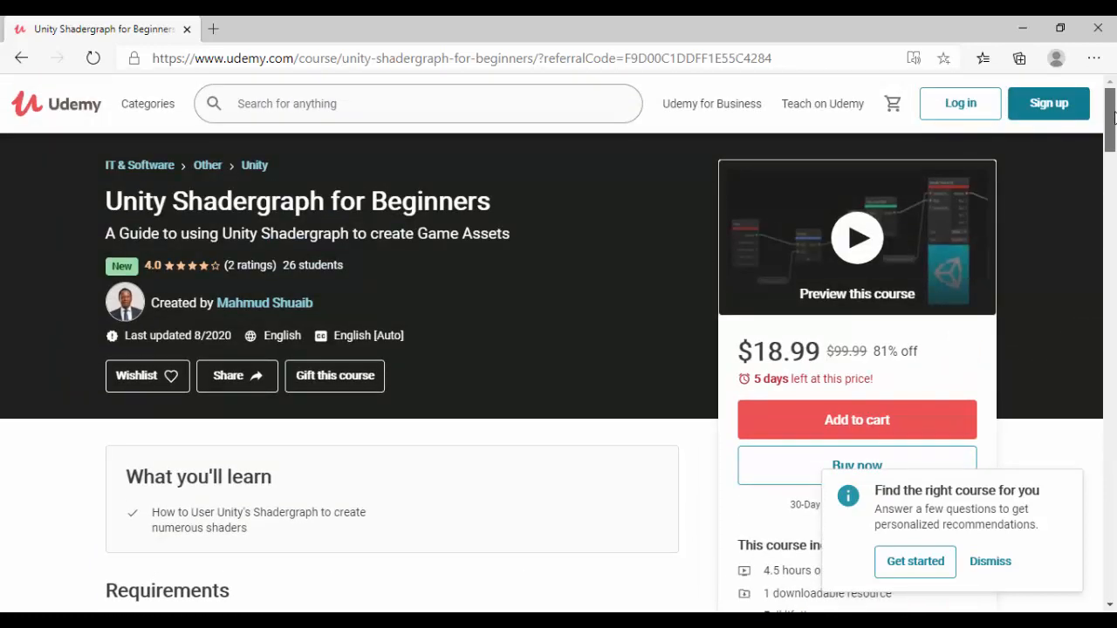
click(992, 562)
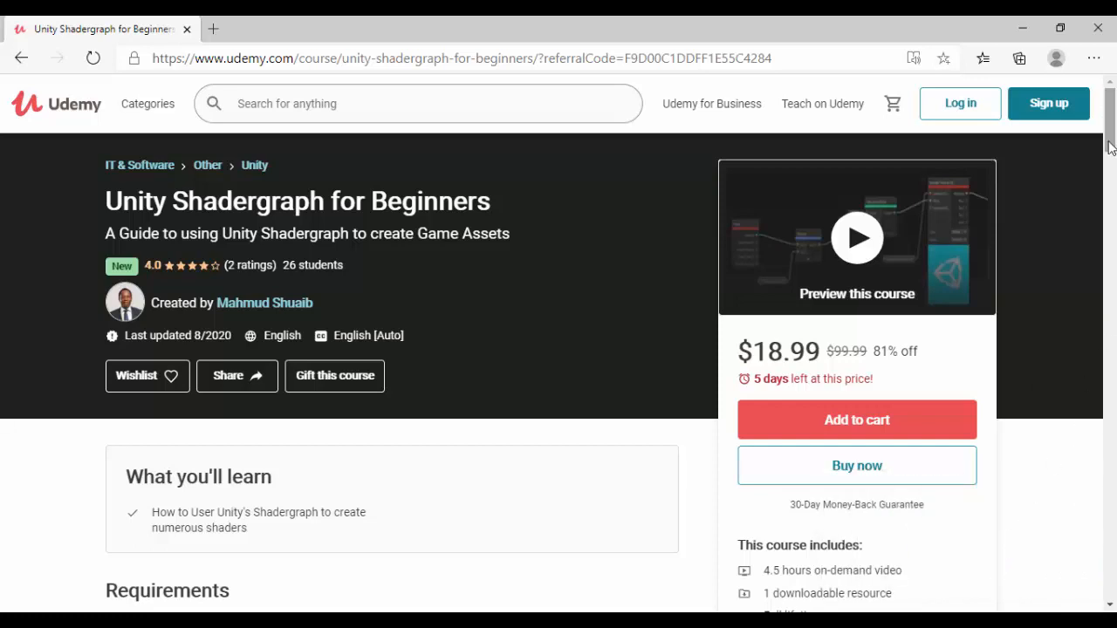
Step: Review the course requirements and the fully expanded description, including who the course is for
drag(1111, 152, 1111, 166)
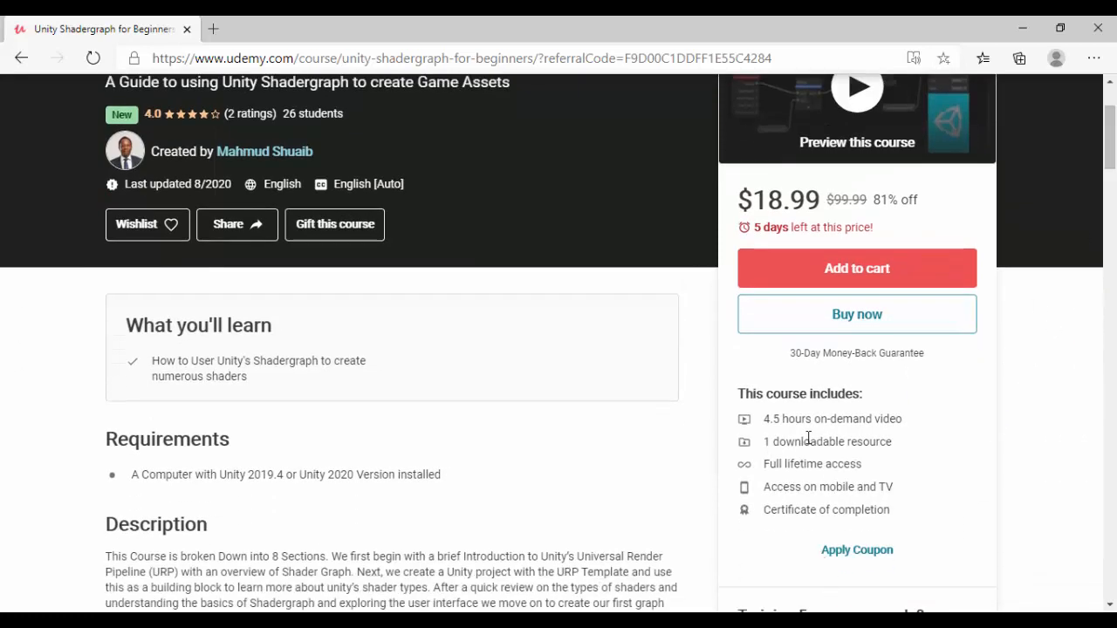
scroll(807, 437, down, 2)
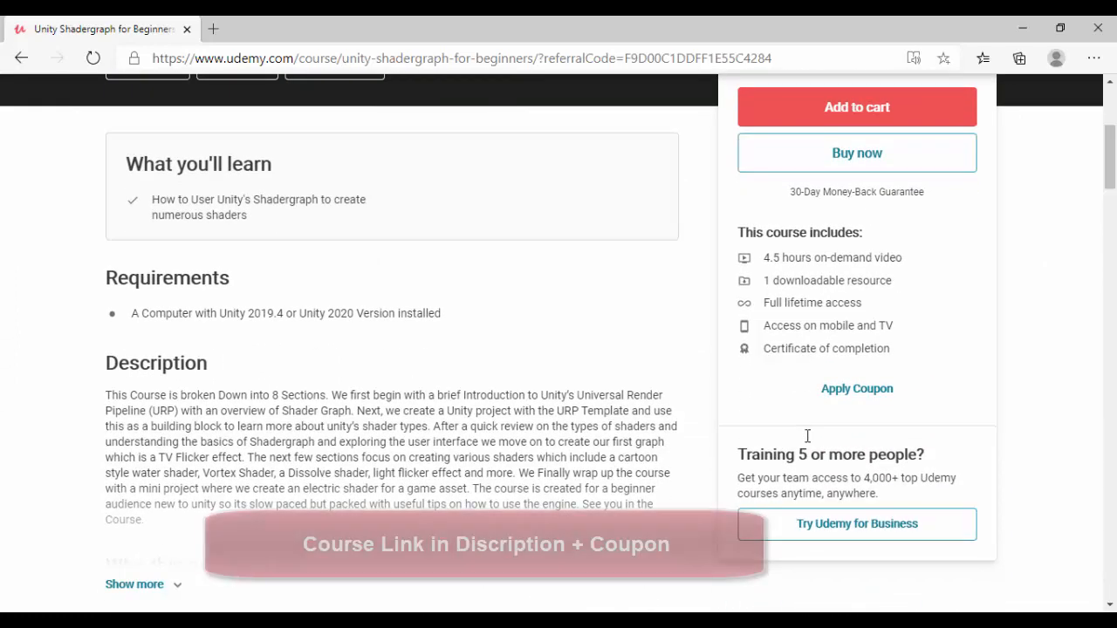
click(155, 587)
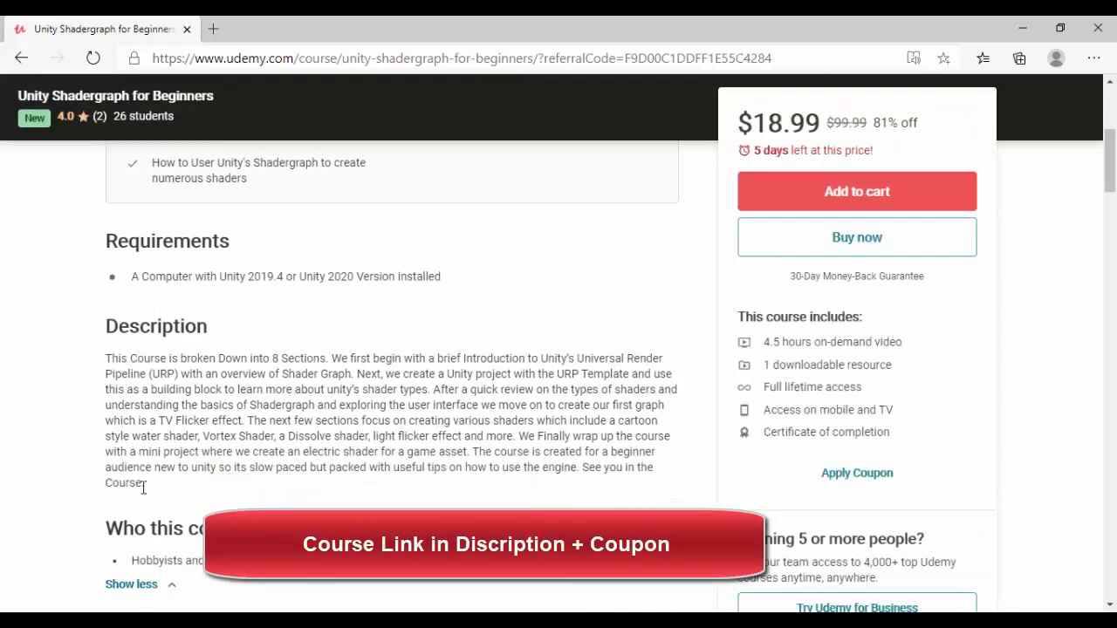
scroll(147, 498, down, 2)
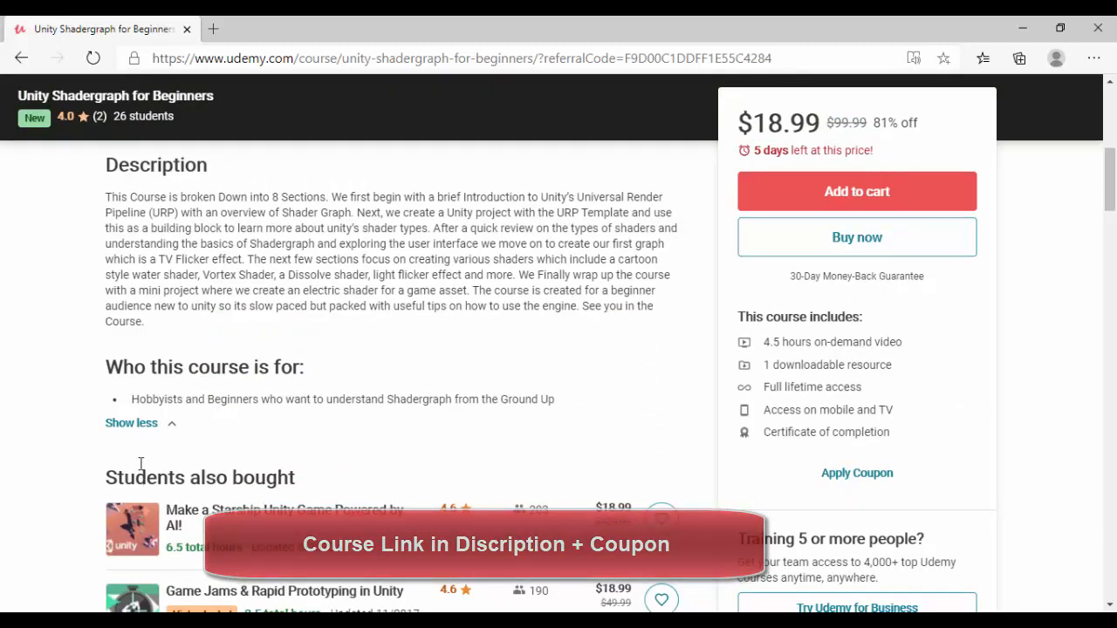